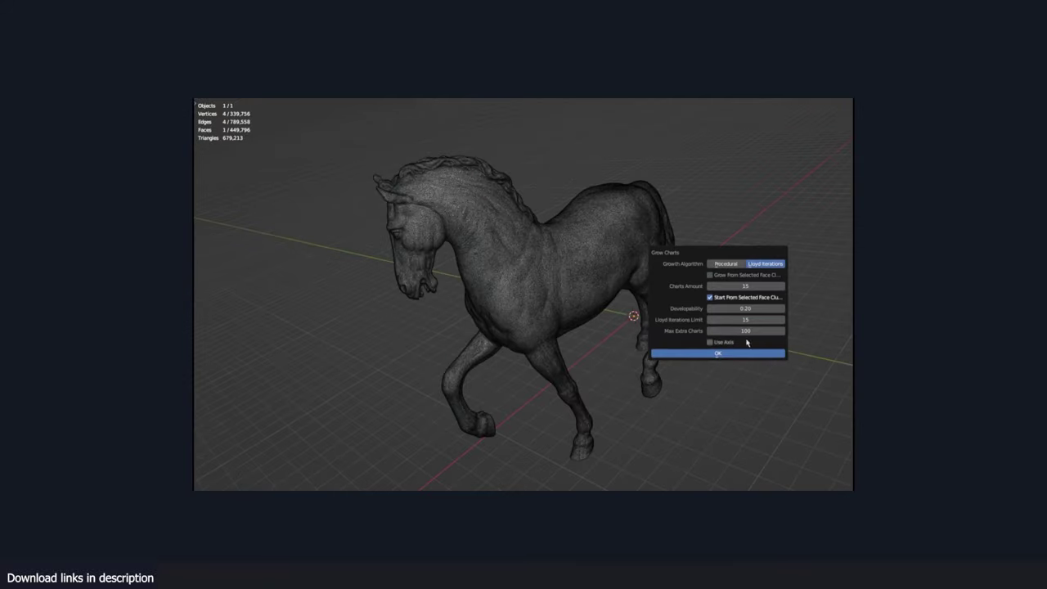
- Grow UV charts on the horse mesh with Lloyd Iterations, 15 charts, developability 0.20 and an iteration limit of 15
key("Return")
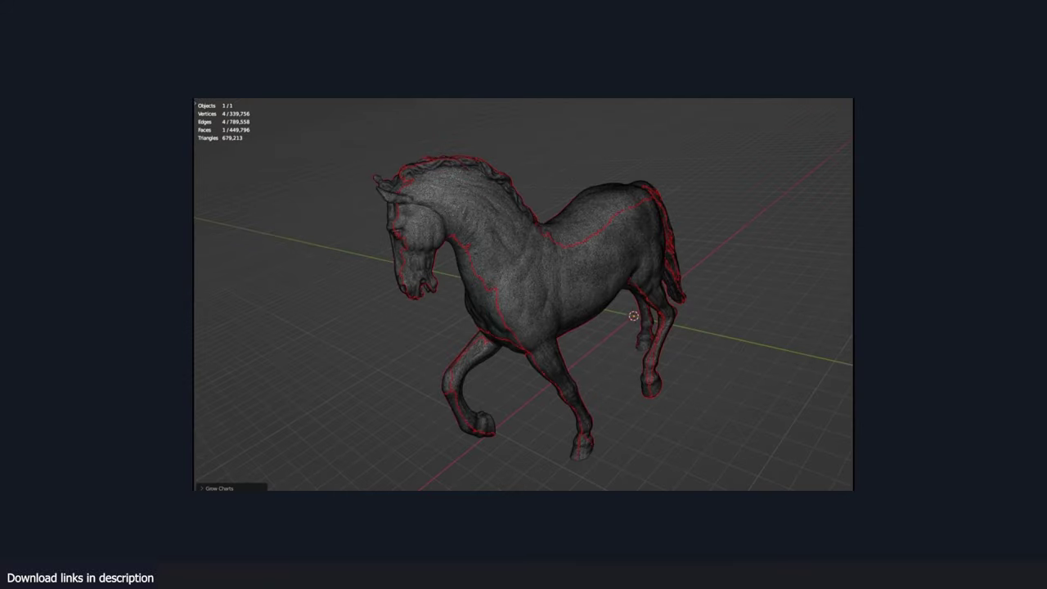
middle_click_drag(464, 277, 612, 315)
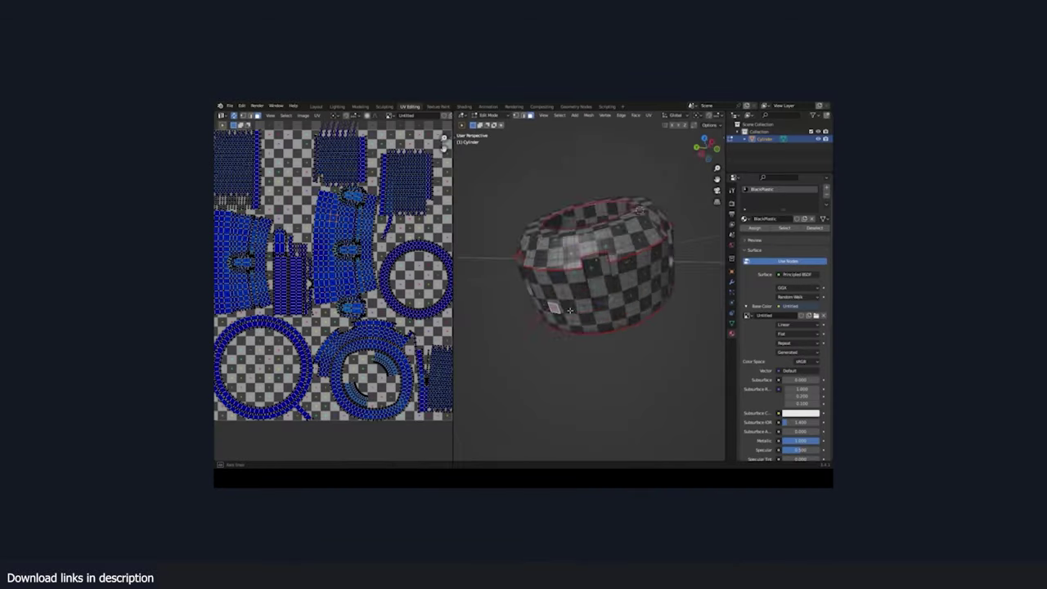
- Clear the seam on the selected edge of the checker-textured ring mesh in edge select mode
key("z")
middle_click_drag(651, 279, 533, 292)
scroll(585, 315, "up", 2)
key("2")
scroll(573, 311, "down", 3)
key("u")
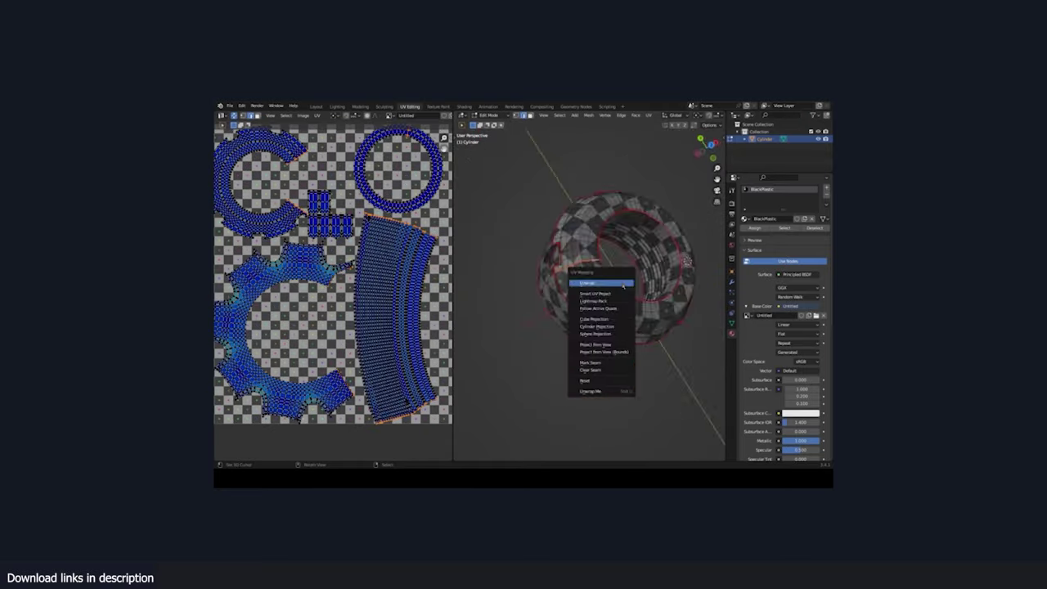
left_click(601, 370)
middle_click_drag(601, 370, 573, 303)
scroll(396, 270, "up", 5)
scroll(396, 270, "down", 5)
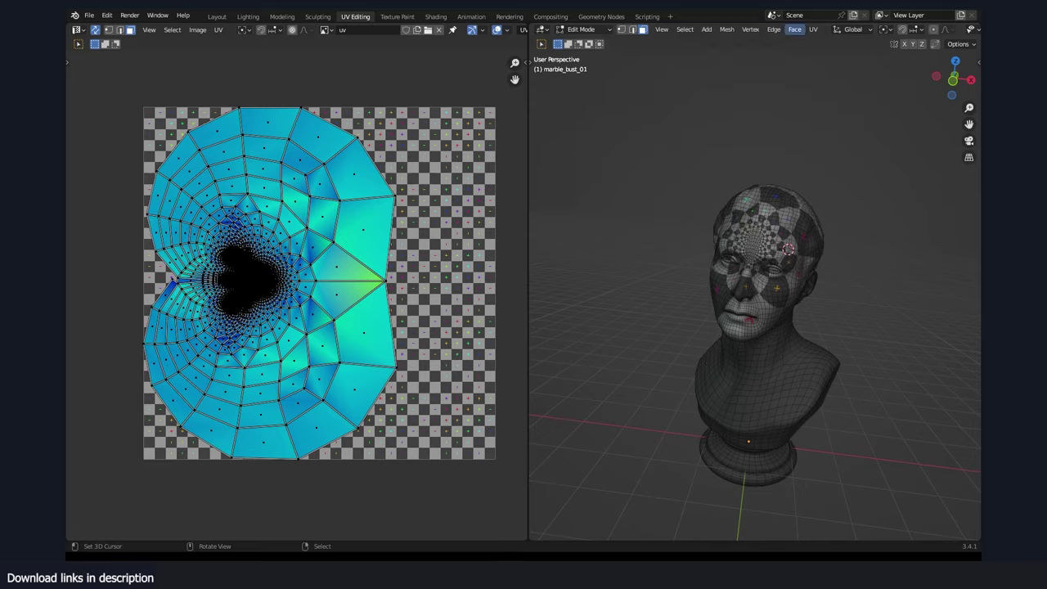
- Grow UV charts on the marble bust from the selected forehead faces with Lloyd Iterations, 20 charts and developability 0.20
scroll(841, 308, "up", 5)
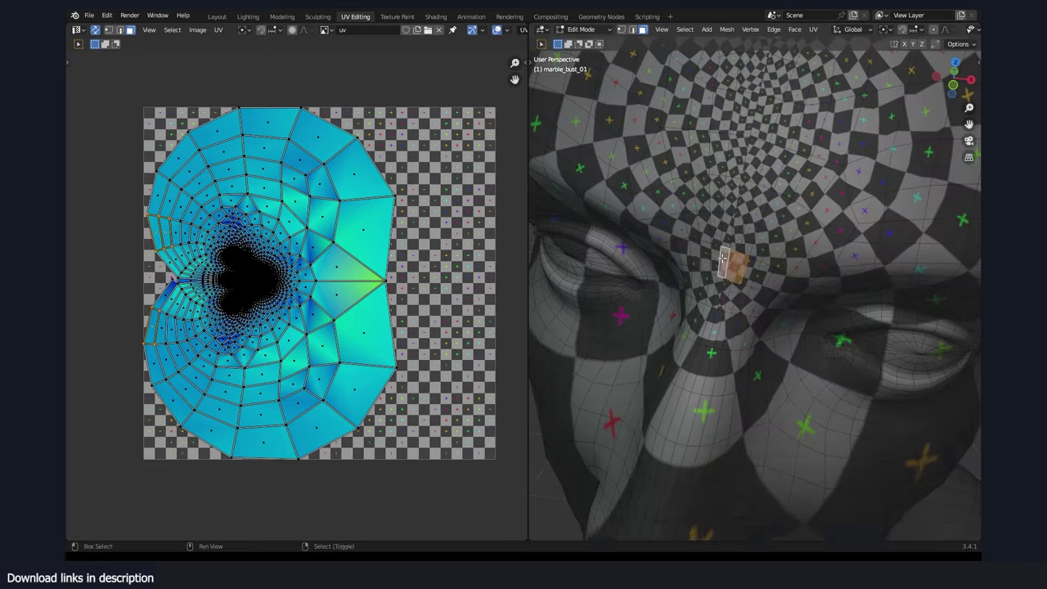
scroll(841, 309, "down", 5)
key("u")
left_click(783, 317)
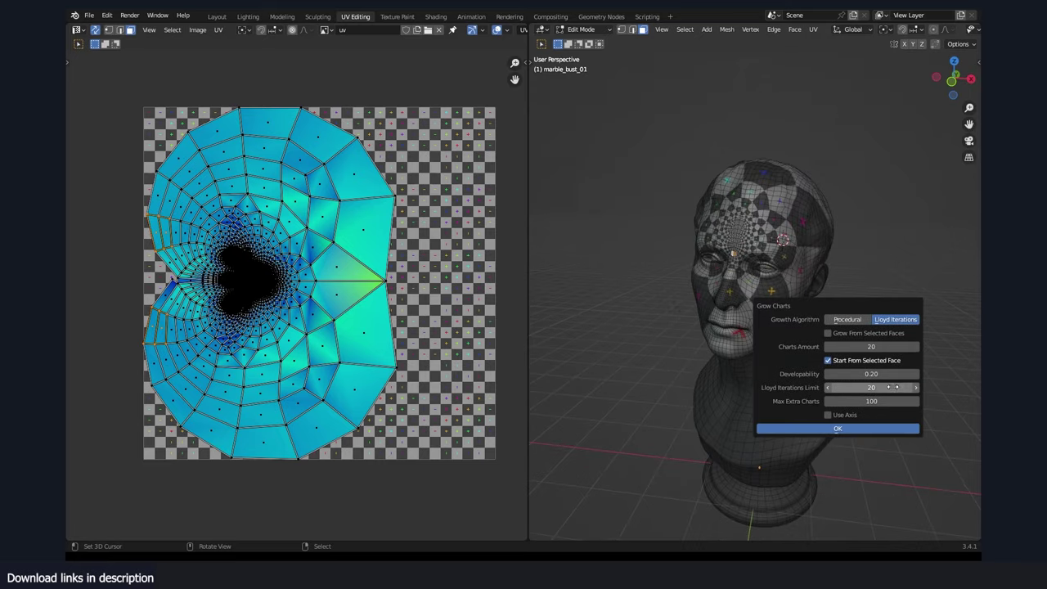
left_click(846, 431)
middle_click_drag(846, 431, 729, 334)
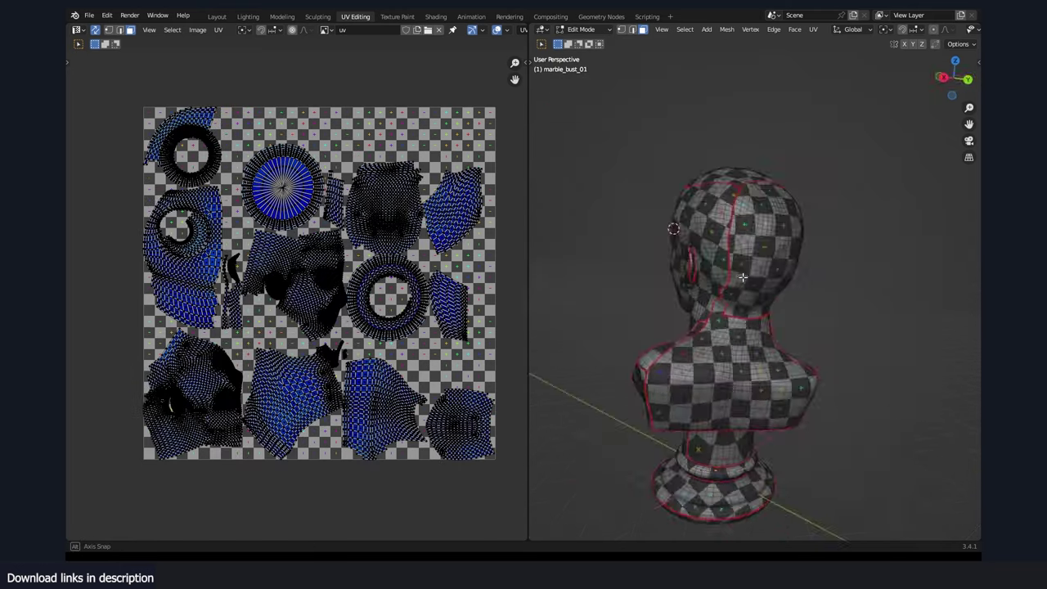
key("Tab")
key("Tab")
key("Tab")
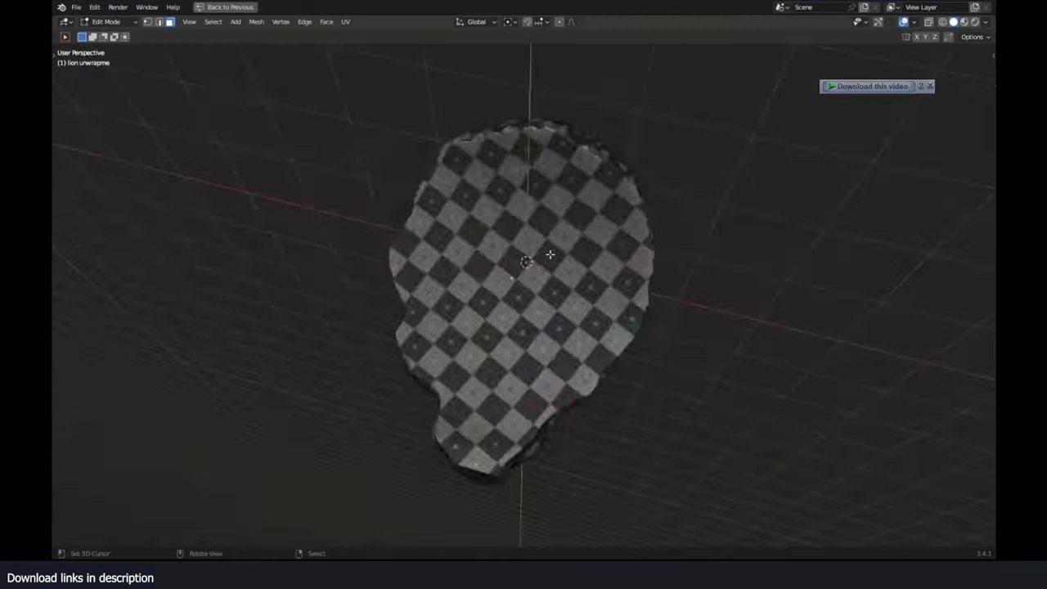
middle_click_drag(550, 256, 654, 270)
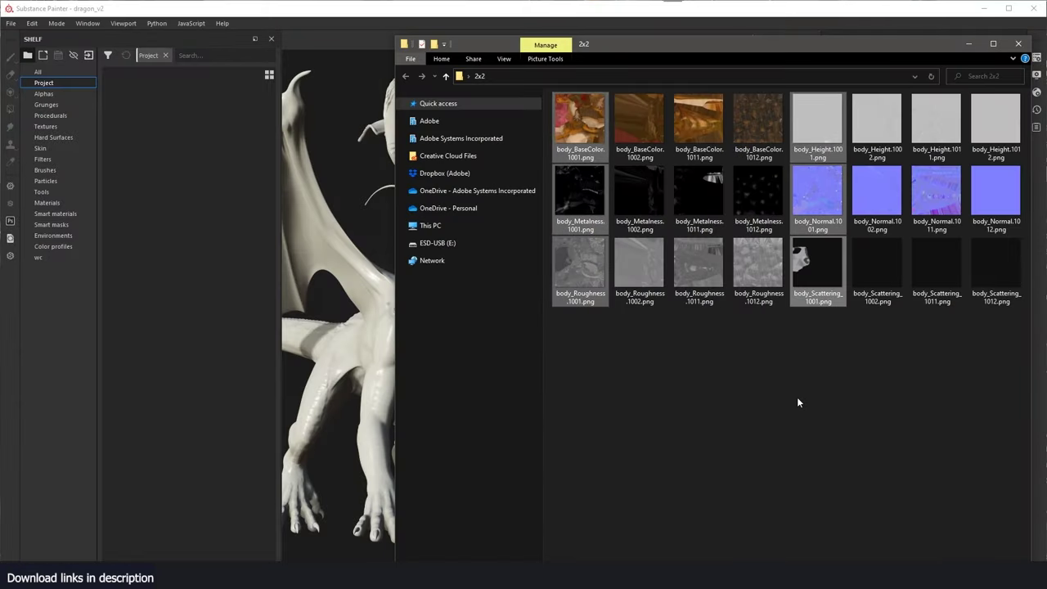
- Import the six body 1001 texture maps into the shelf, setting their usage and import destination
left_click_drag(819, 270, 217, 168)
left_click(426, 189)
left_click(426, 270, "shift")
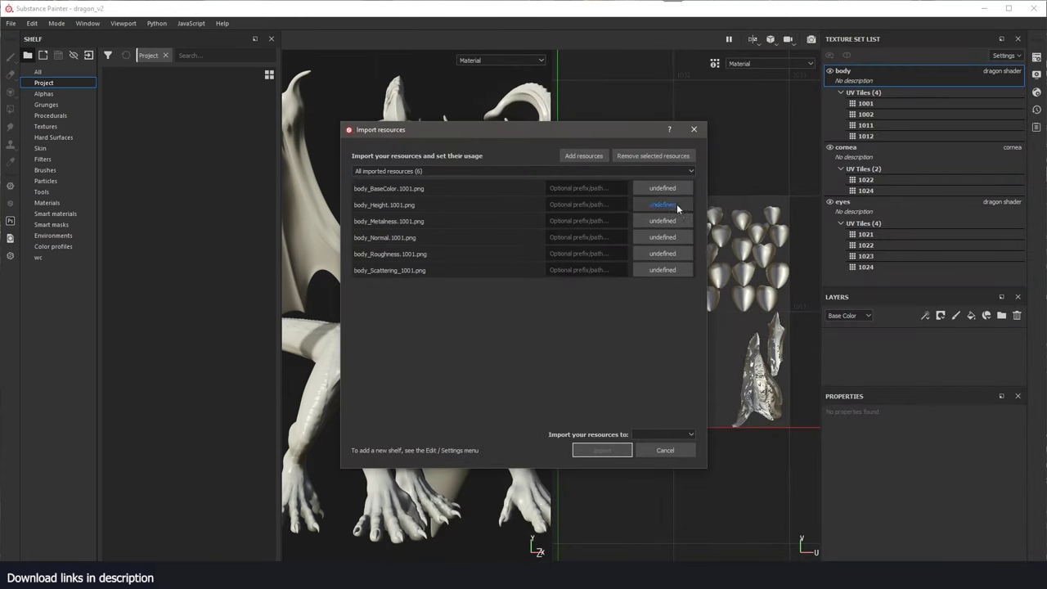
left_click(661, 190)
left_click(661, 245)
left_click(663, 434)
left_click(661, 460)
left_click(602, 450)
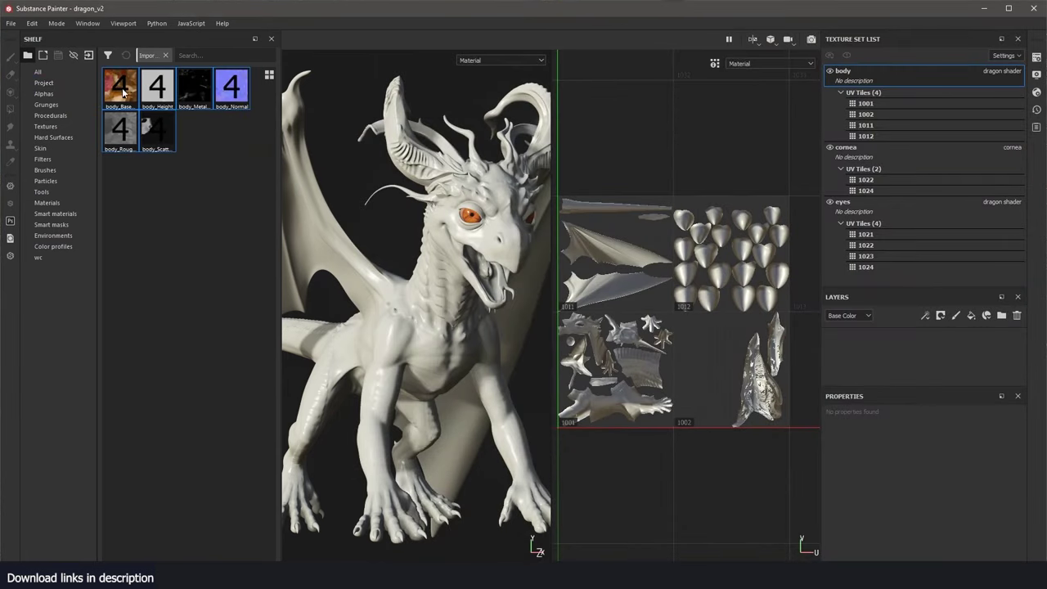
- Add a fill layer to the body texture set and name it "base"
mouse_move(116, 85)
left_click_drag(846, 289, 846, 115)
left_click(971, 144)
double_click(866, 170)
type("base")
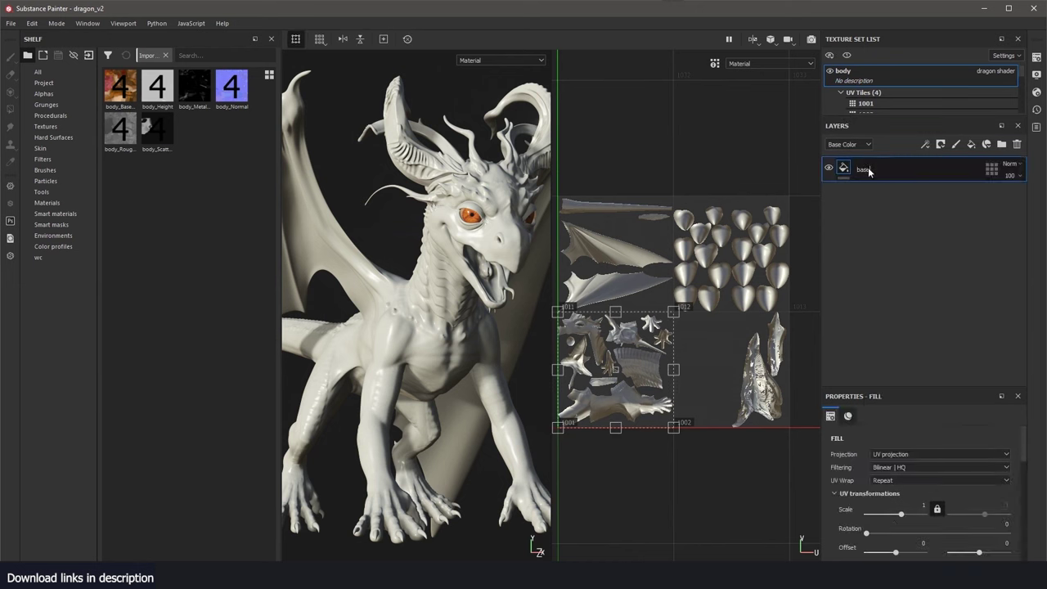
key("Return")
- Assign the imported body_BaseColor texture to the base colour of the fill layer
left_click_drag(846, 389, 843, 188)
left_click(849, 215)
left_click_drag(121, 87, 851, 319)
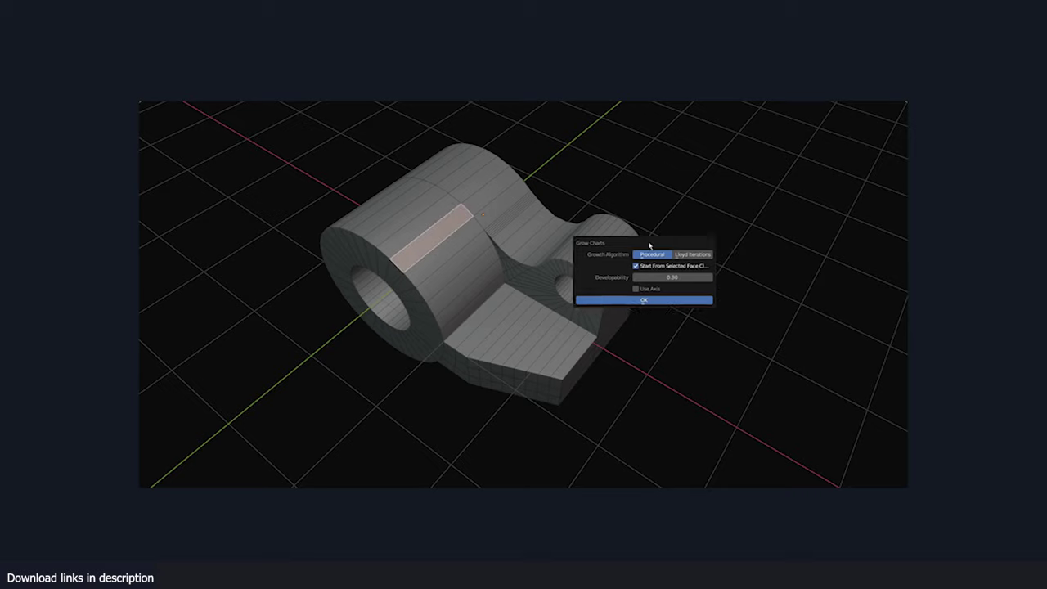
- Grow UV charts on the mechanical part from the selected face with the Procedural algorithm, and deselect everything
left_click(603, 294)
middle_click_drag(603, 294, 568, 264)
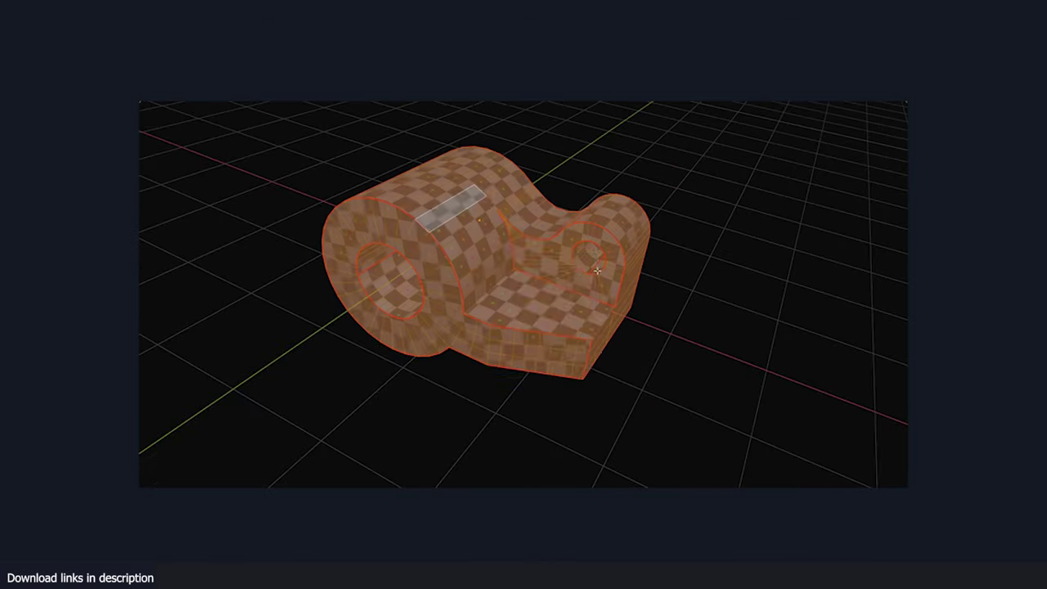
key("alt+a")
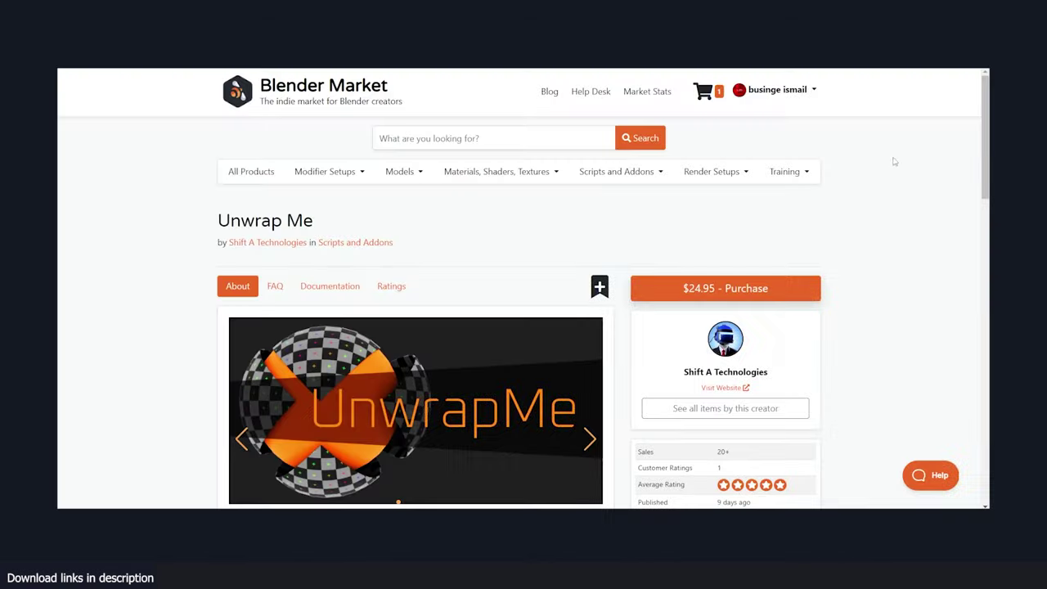
- Review the Unwrap Me product page and open its linked GitHub releases page with the trial downloads
scroll(674, 133, "down", 5)
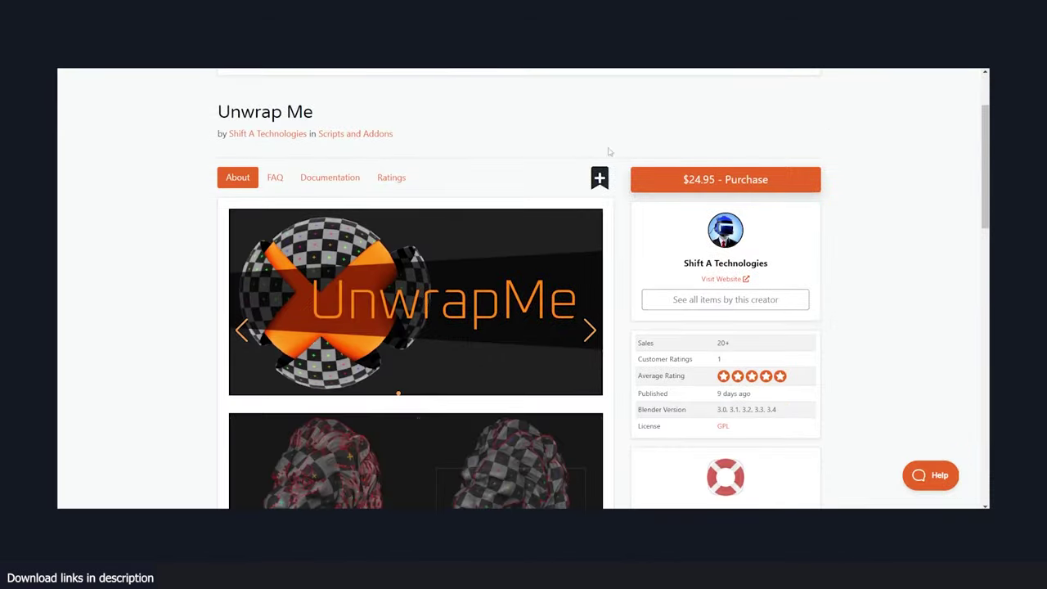
scroll(597, 164, "down", 4)
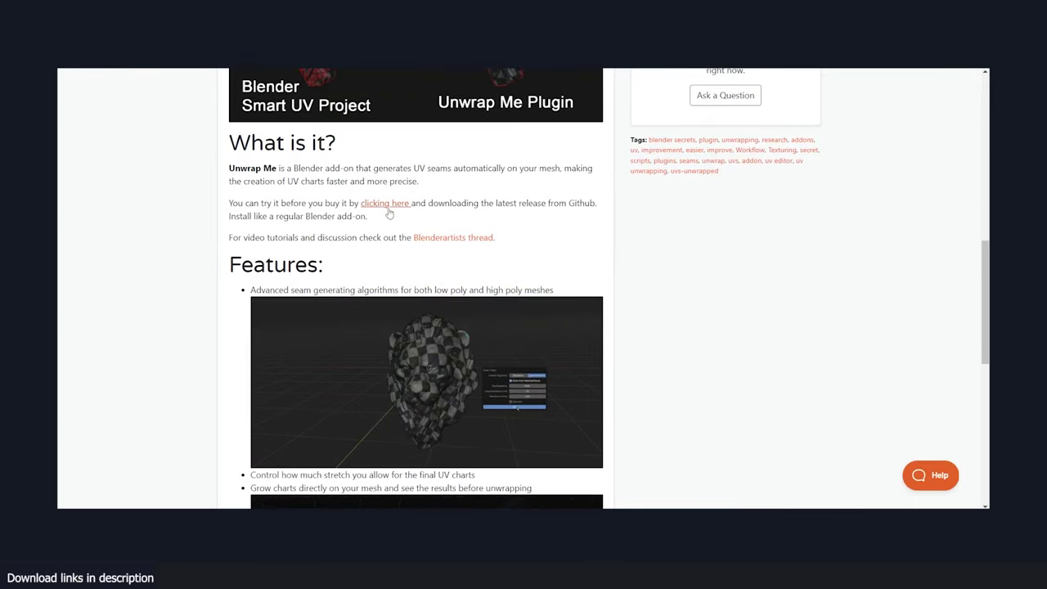
scroll(392, 209, "up", 6)
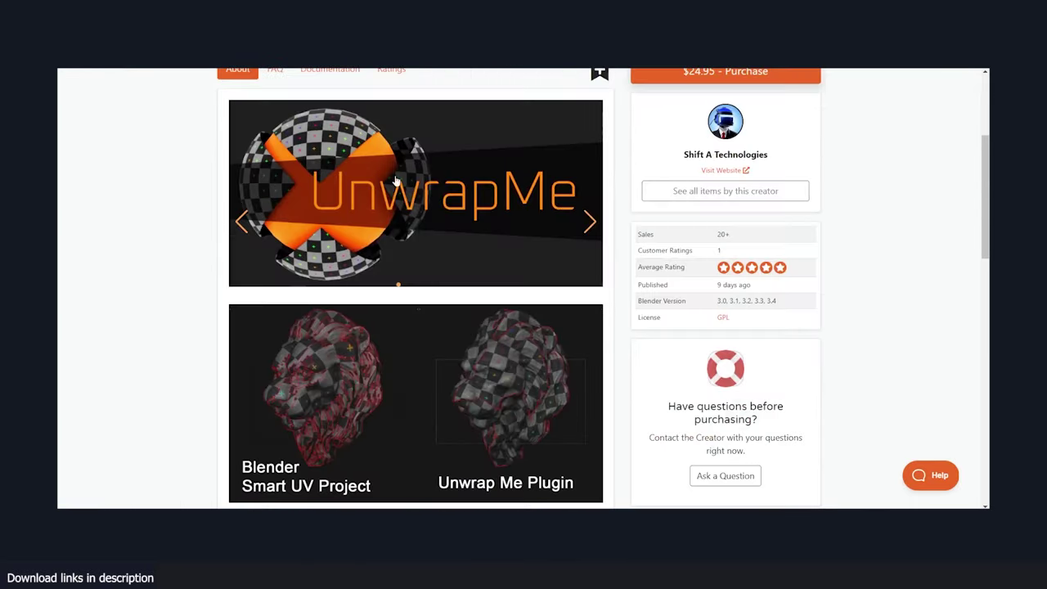
scroll(187, 213, "down", 7)
scroll(409, 254, "up", 2)
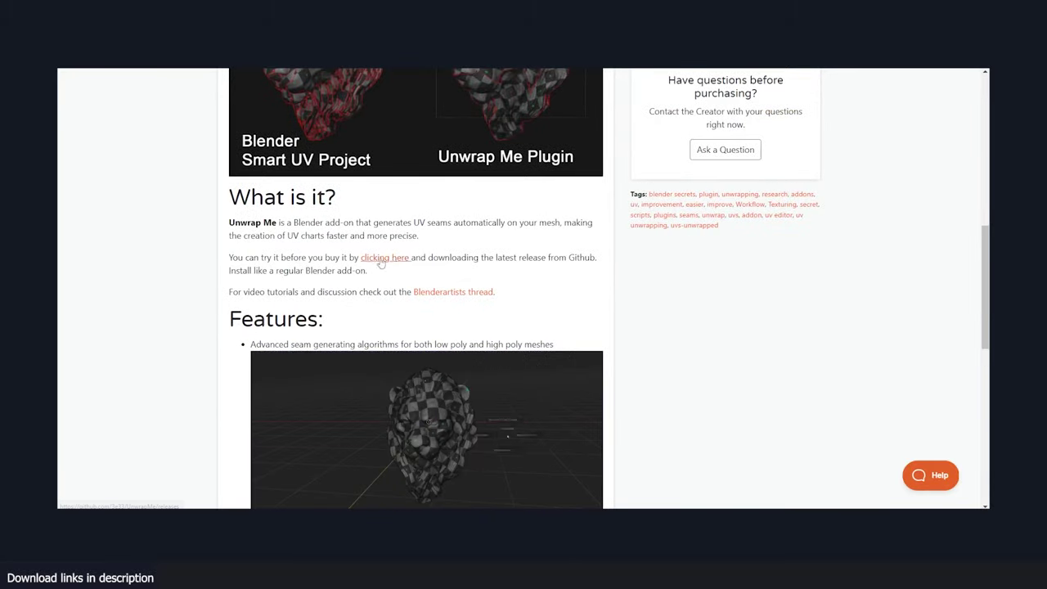
left_click(387, 258)
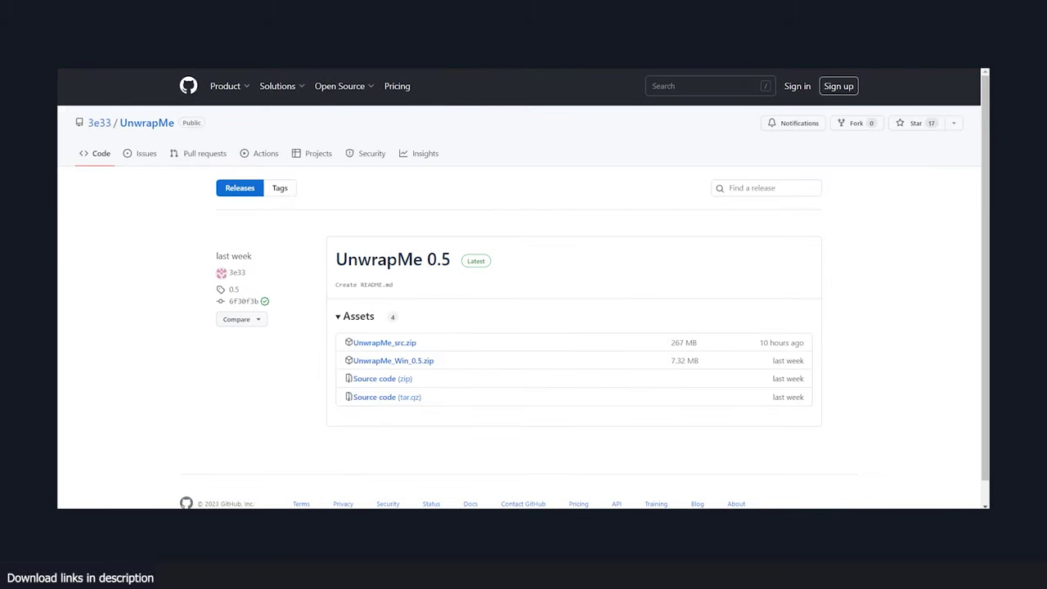
scroll(260, 309, "down", 1)
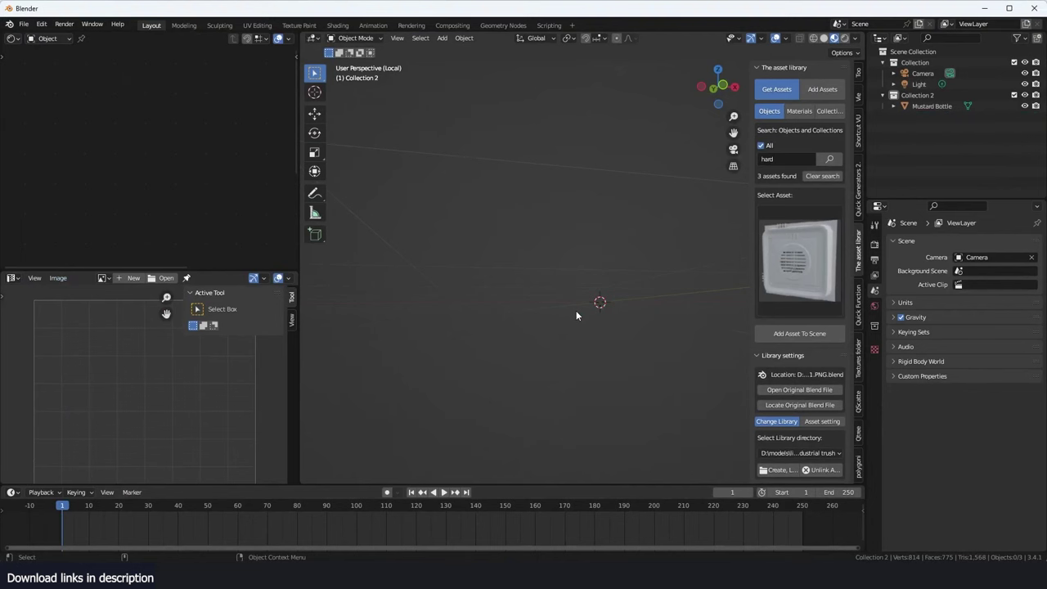
- Switch to Blender and open the application preferences
middle_click_drag(577, 315, 566, 344)
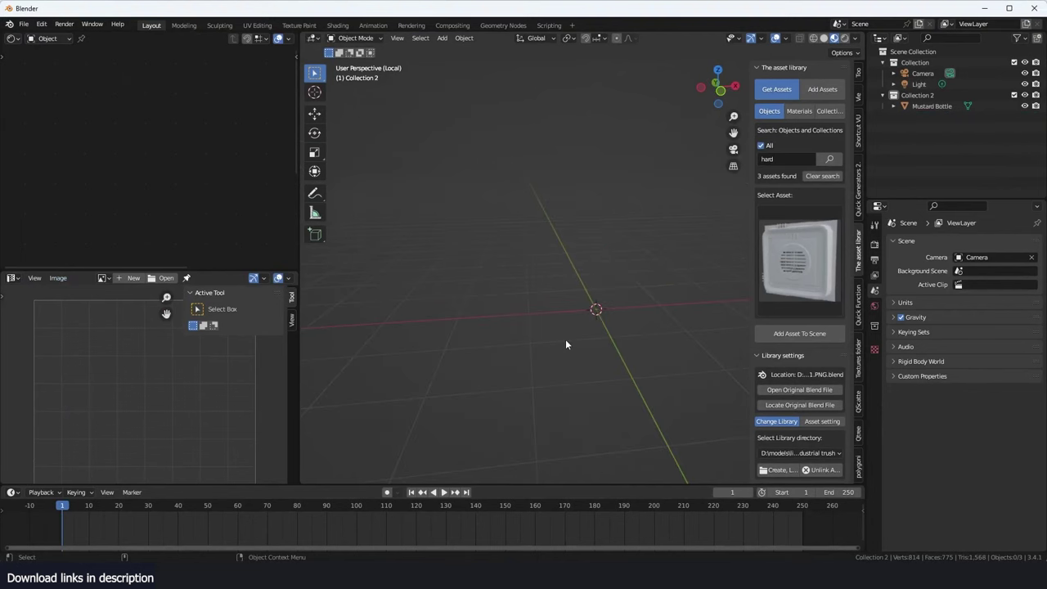
left_click(42, 24)
left_click(65, 194)
left_click(273, 65)
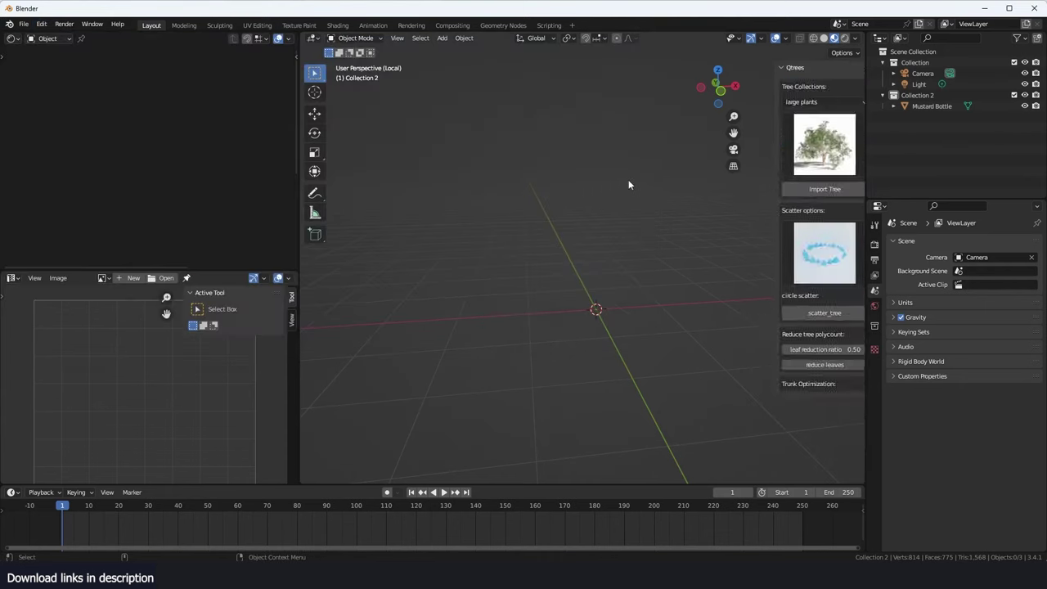
- Add a monkey mesh, enter Edit Mode and bring up its UV mapping options to find Unwrap Me
key("n")
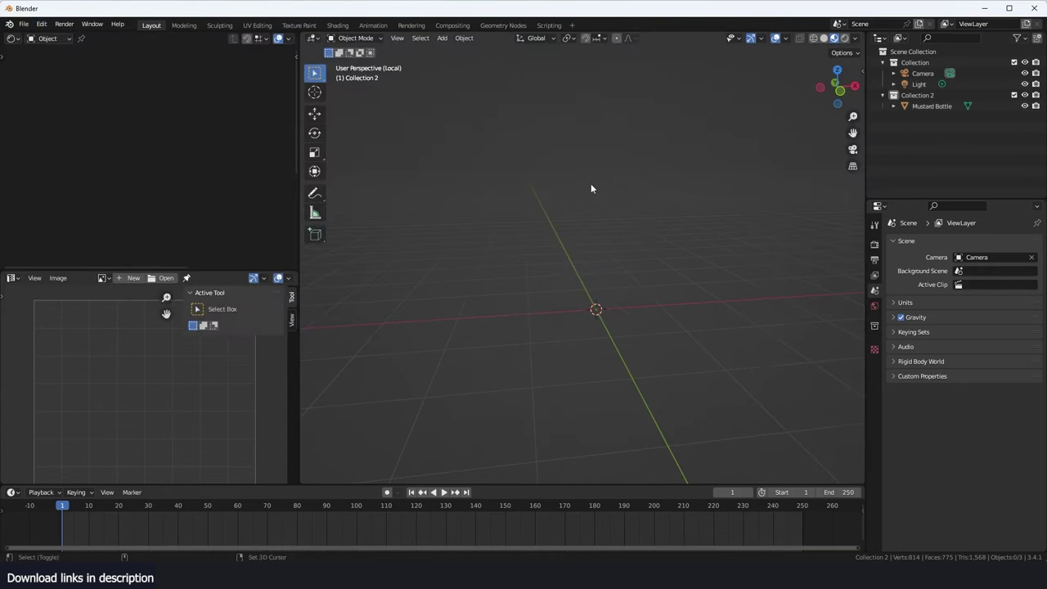
key("shift+a")
mouse_move(576, 194)
left_click(644, 296)
key("Tab")
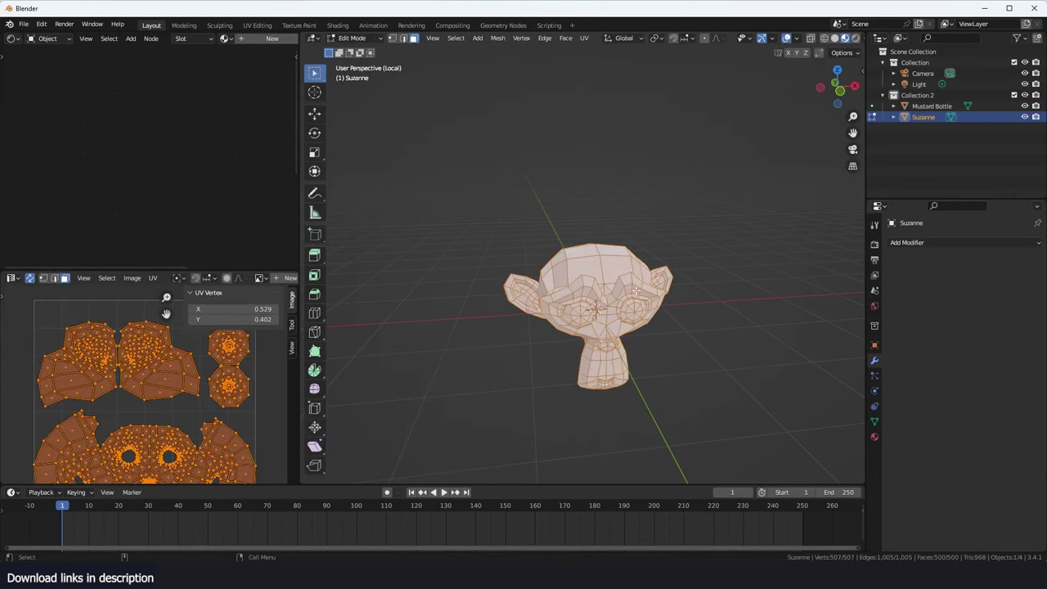
key("u")
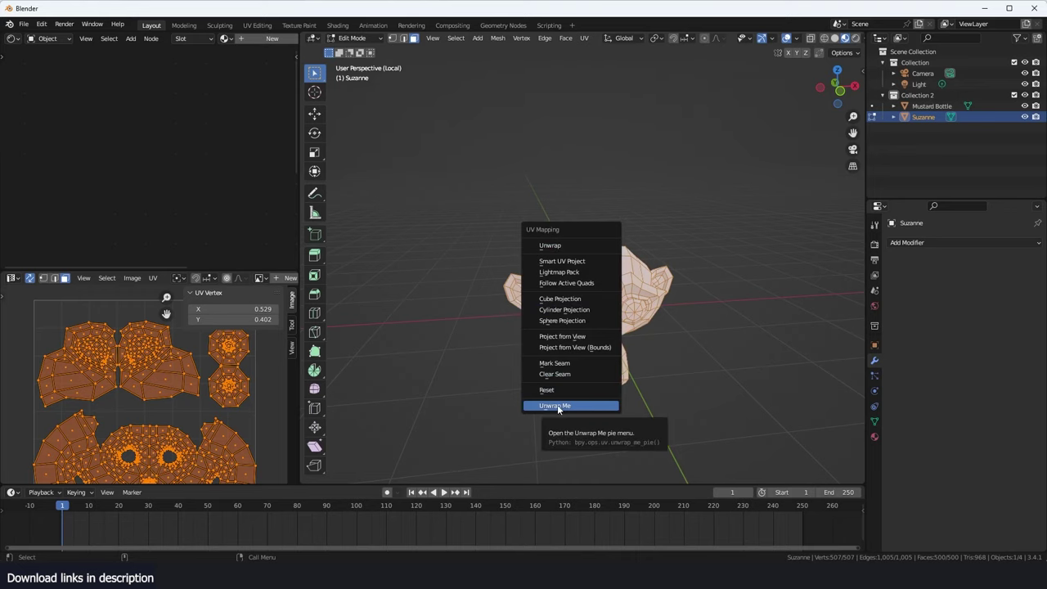
- Return to Object Mode and delete the monkey mesh
key("Tab")
key("x")
left_click(601, 283)
- Search the asset library for "stat"
middle_click_drag(601, 283, 572, 275)
middle_click_drag(629, 212, 580, 178, "shift")
key("n")
left_click(860, 245)
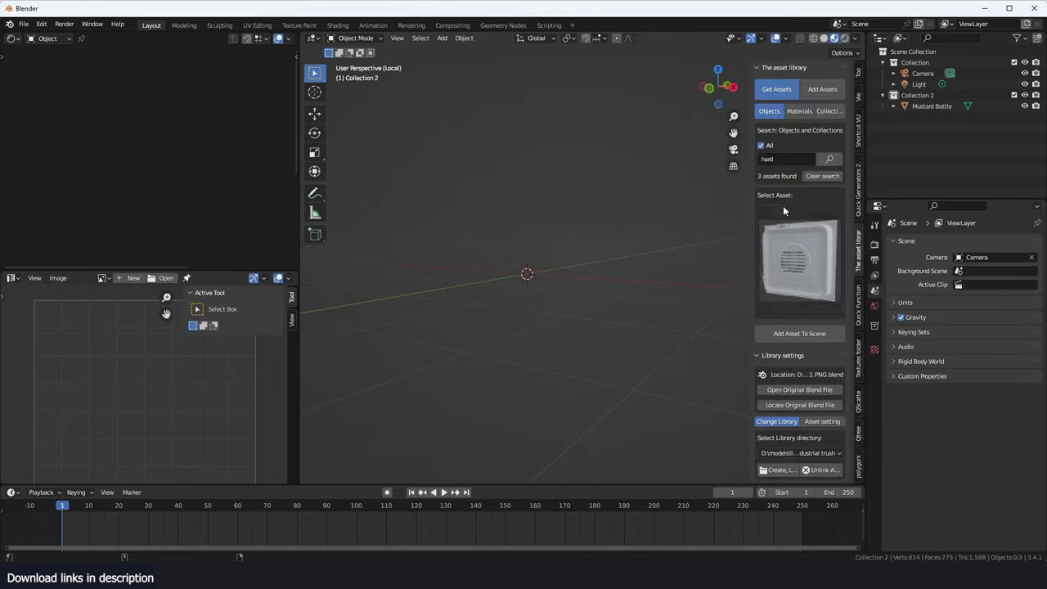
type("stat")
key("Return")
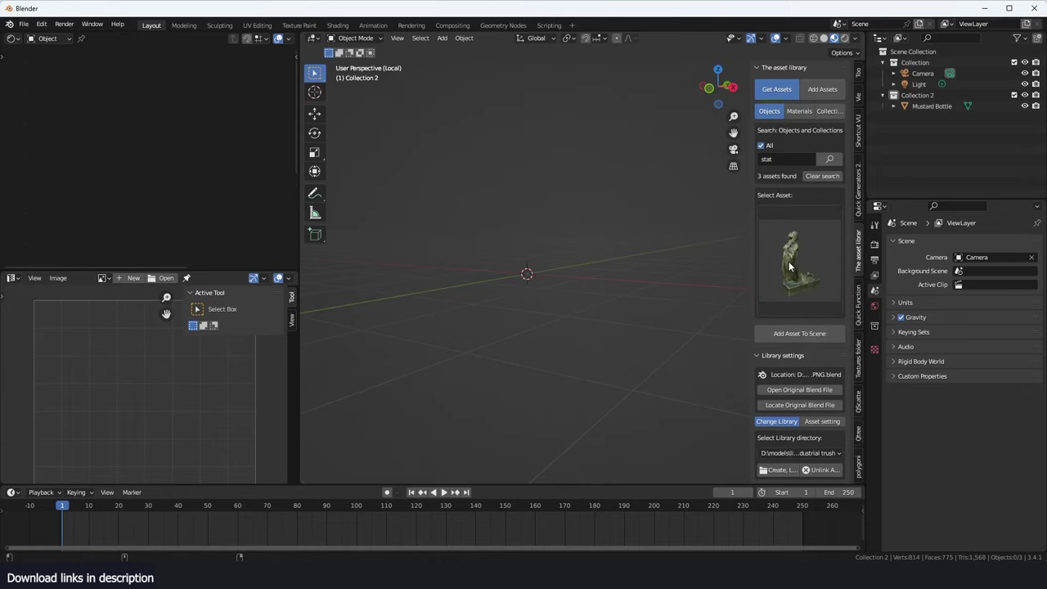
- Add the woman statue asset to the scene and frame it in the viewport
left_click(792, 331)
scroll(547, 248, "down", 6)
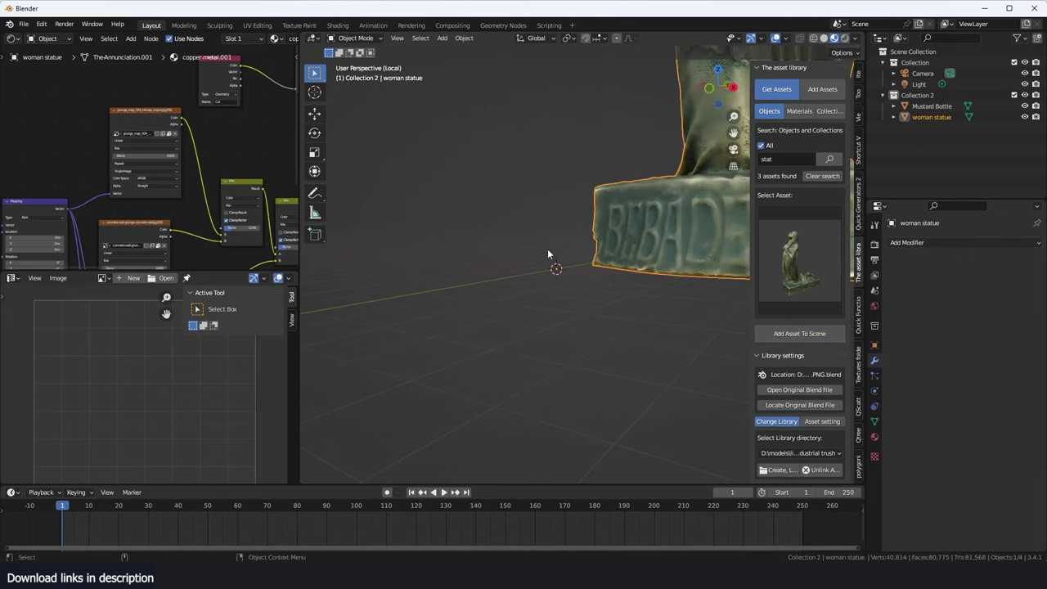
scroll(627, 235, "up", 2)
middle_click_drag(631, 234, 601, 213)
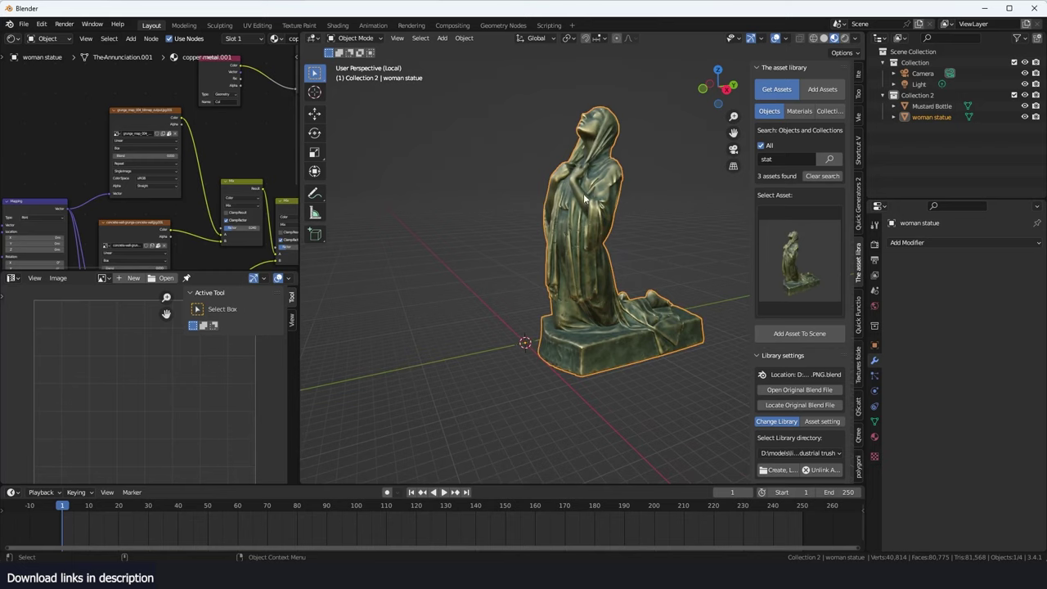
- Select all of the statue's geometry in Edit Mode and examine its UV layout
key("Tab")
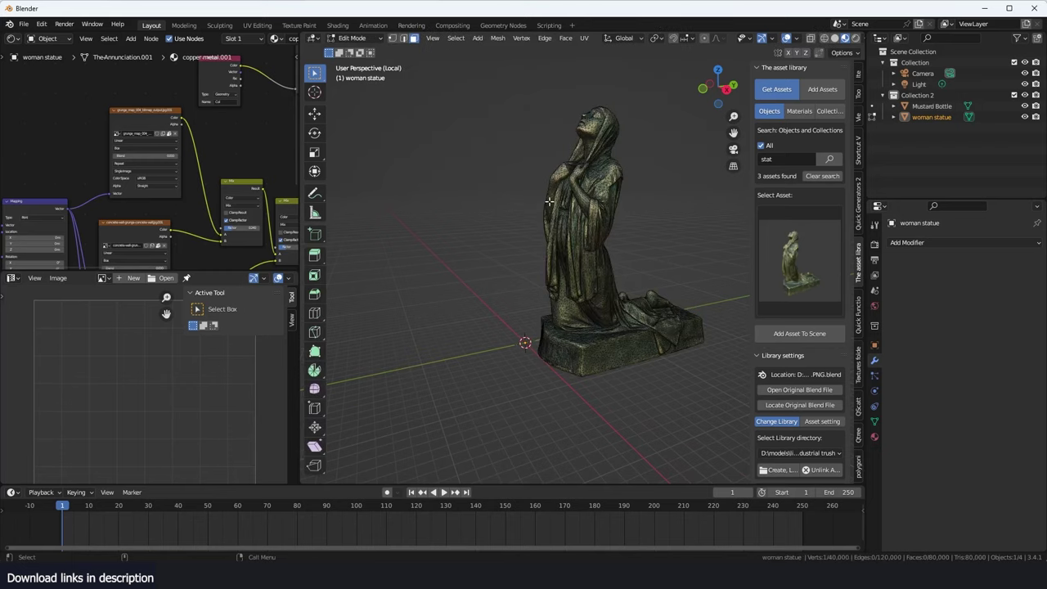
key("a")
middle_click_drag(68, 395, 100, 374)
scroll(218, 385, "up", 9)
middle_click_drag(218, 385, 175, 386)
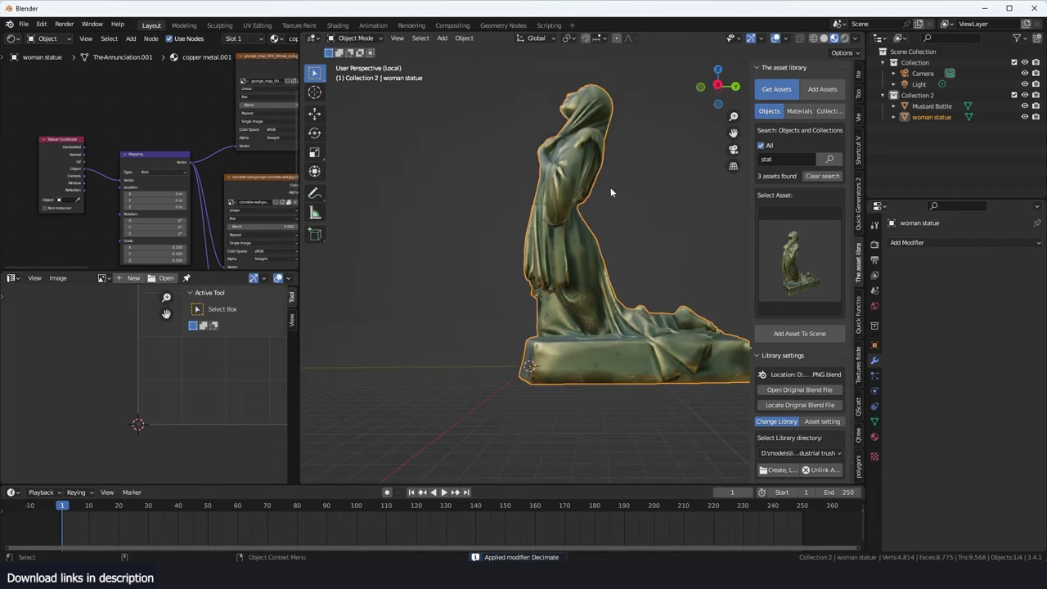
- Show the Unwrap Me pie options for the statue in Edit Mode and dismiss them
key("Tab")
middle_click_drag(610, 188, 618, 226)
key("u")
left_click(571, 376)
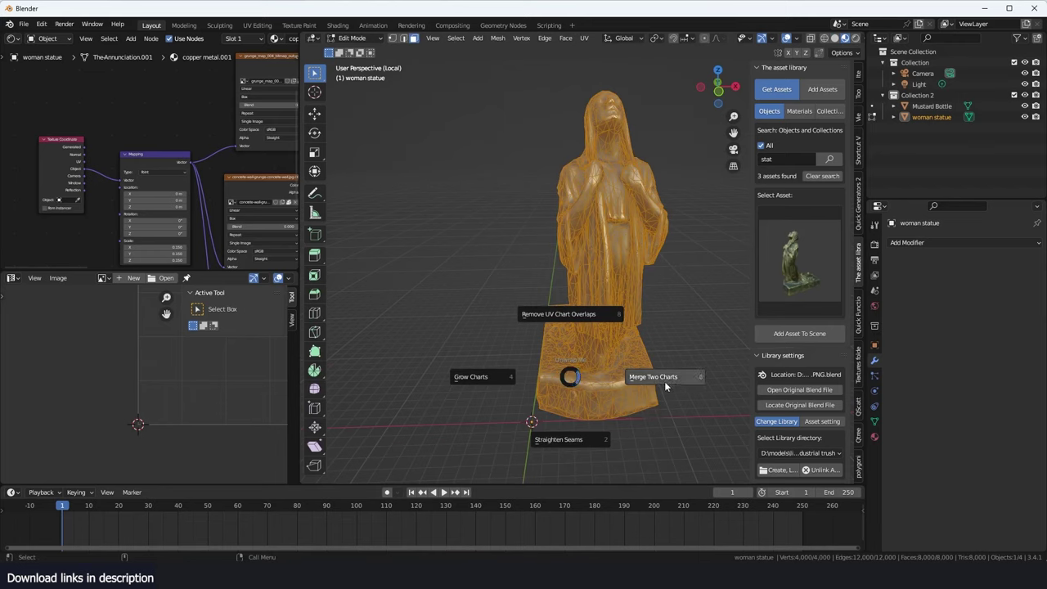
key("Escape")
- Replace the statue's copper metal material with a new default material in Object Mode
key("Tab")
scroll(232, 38, "down", 4)
left_click(282, 39)
left_click(168, 38)
key("Home")
key("n")
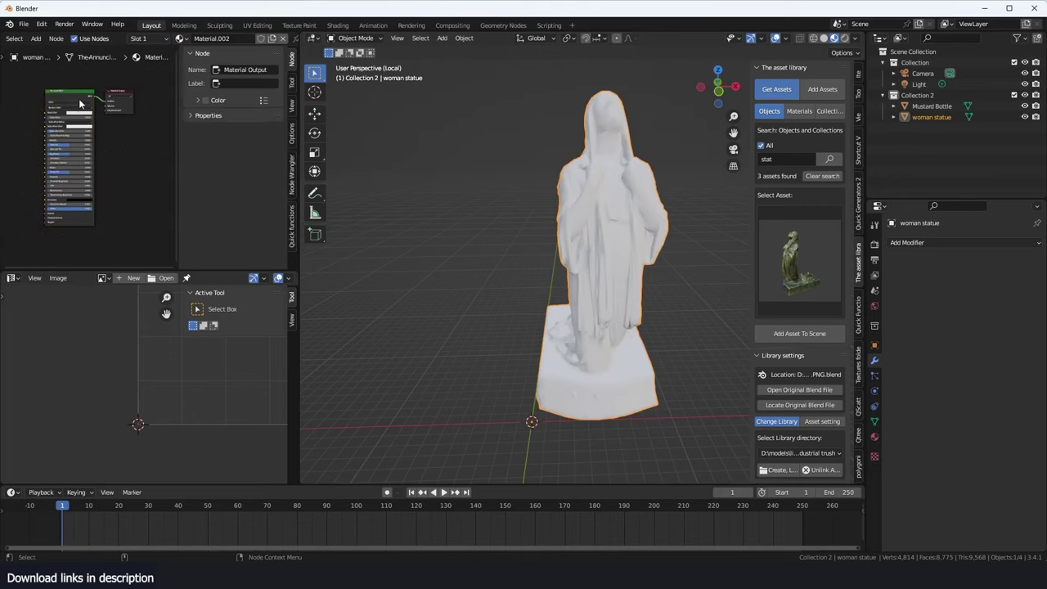
- Add an image texture node with a new image to the statue's material and link its colour to the shader
middle_click_drag(88, 113, 158, 153)
left_click(122, 116)
key("n")
scroll(127, 151, "up", 3)
key("shift+a")
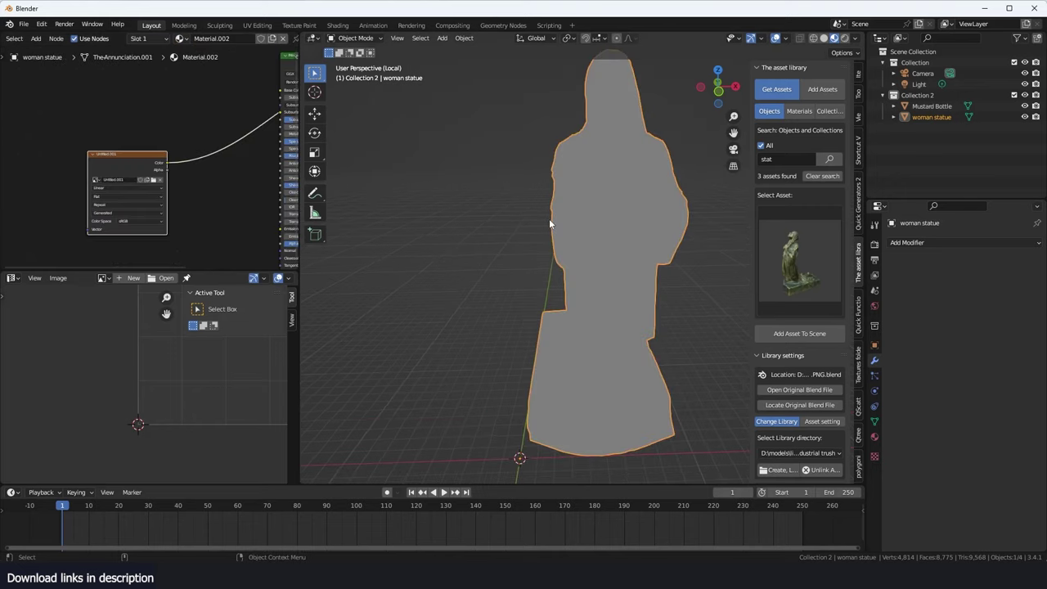
- Grow UV charts over the whole statue in Edit Mode using the Procedural growth algorithm with developability 0.10
middle_click_drag(550, 222, 560, 180)
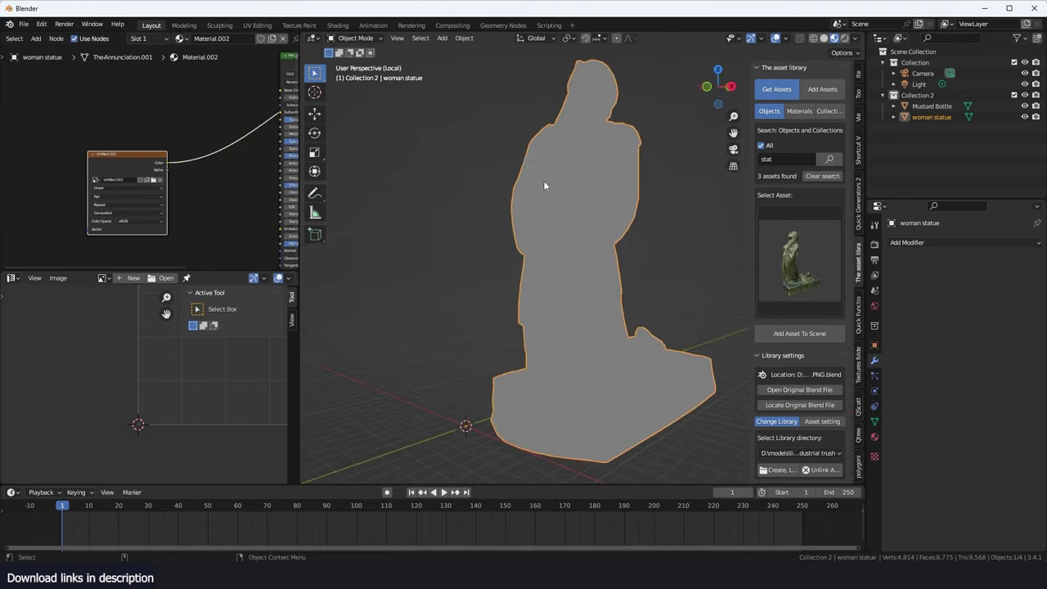
key("Tab")
key("Tab")
middle_click_drag(349, 315, 589, 152)
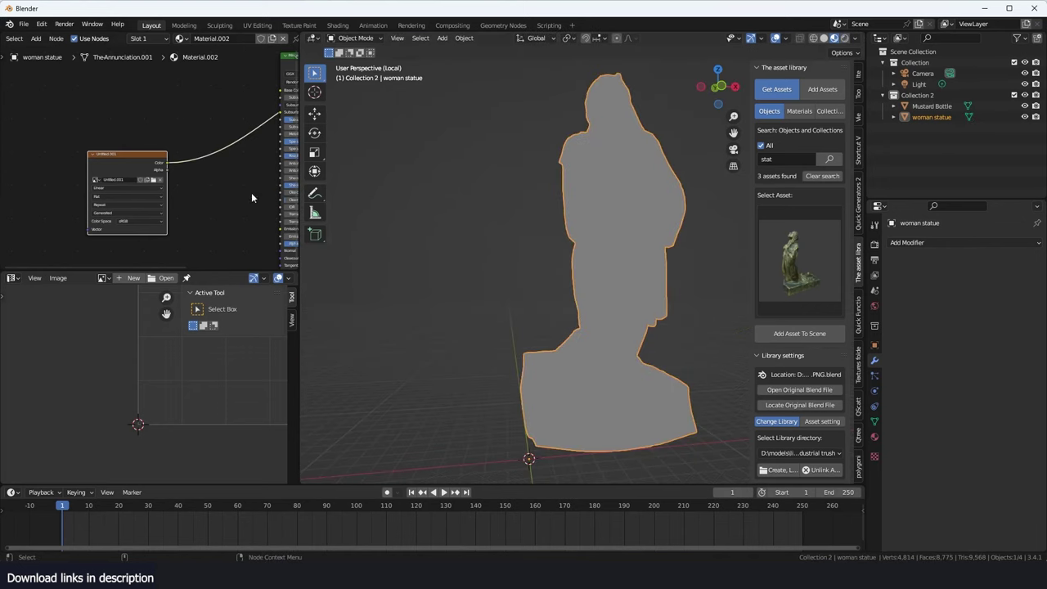
key("Tab")
middle_click_drag(370, 197, 540, 196)
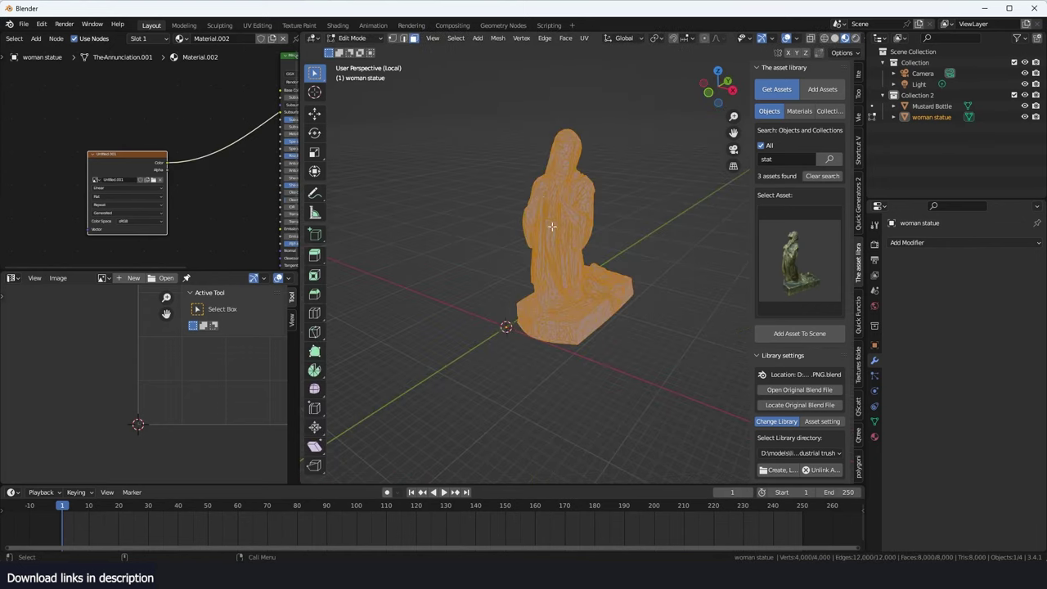
key("u")
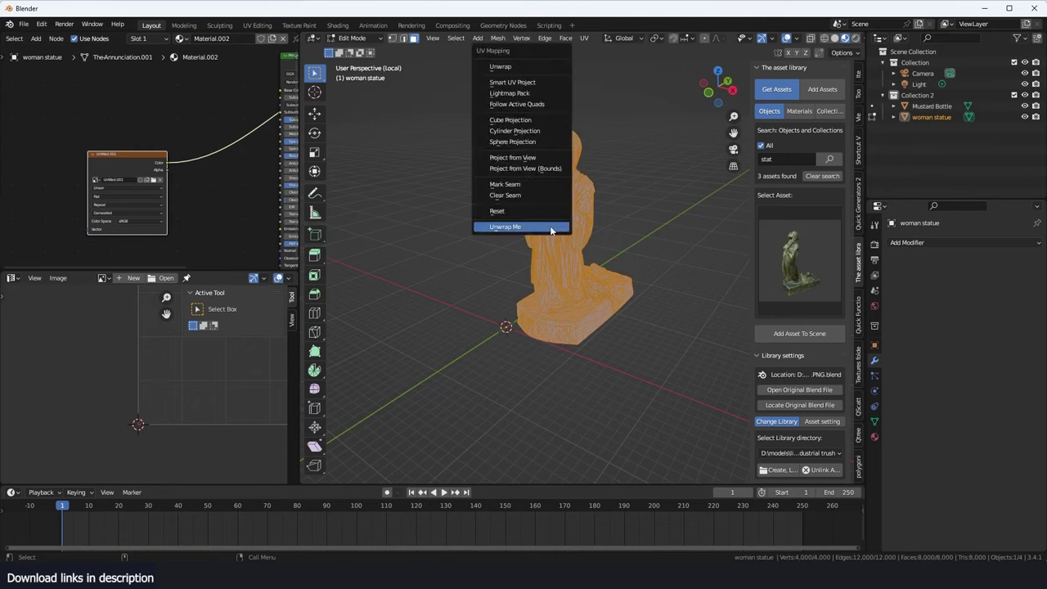
left_click(552, 229)
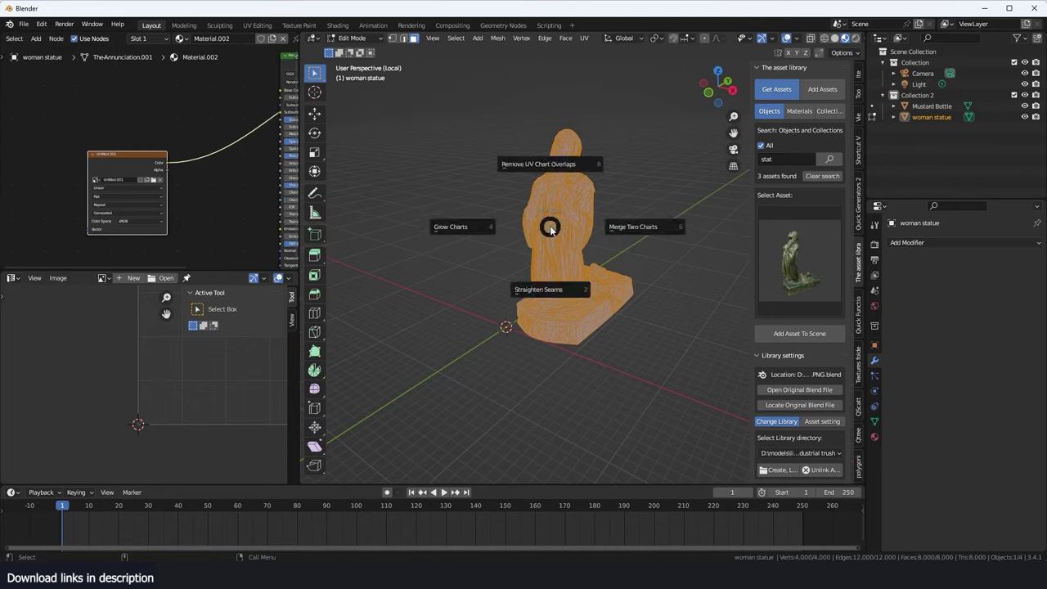
left_click(472, 227)
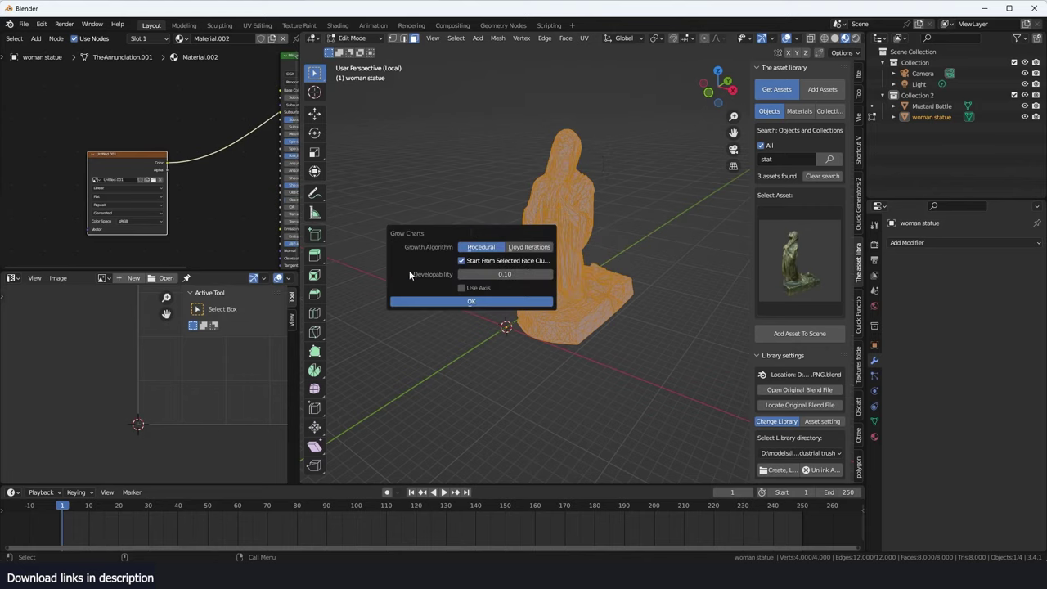
left_click(451, 302)
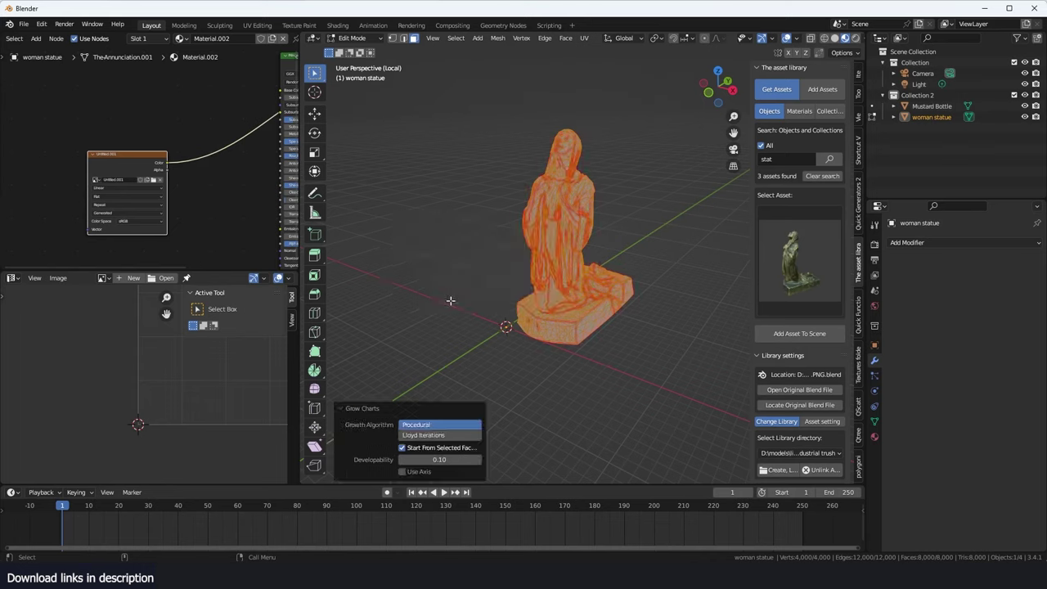
- Examine the seams generated across the statue and its base from several sides, and centre the UV grid
scroll(450, 301, "up", 3)
middle_click_drag(451, 301, 551, 222)
middle_click_drag(162, 360, 97, 420)
scroll(143, 370, "down", 7)
scroll(127, 357, "up", 1)
scroll(127, 360, "up", 1)
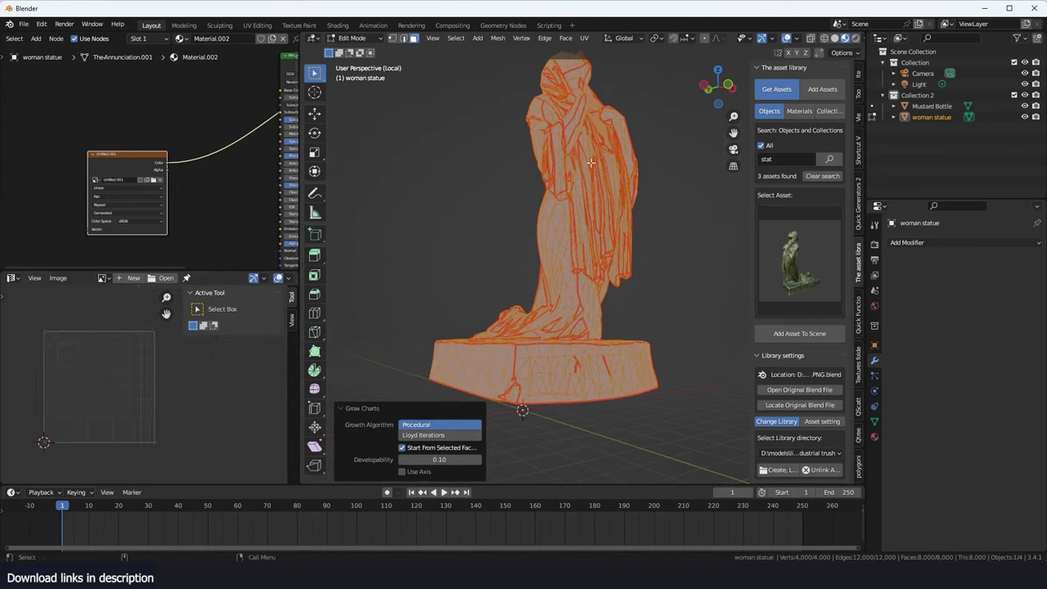
middle_click_drag(538, 297, 557, 209)
scroll(556, 209, "up", 5)
middle_click_drag(572, 277, 601, 236)
scroll(601, 238, "down", 5)
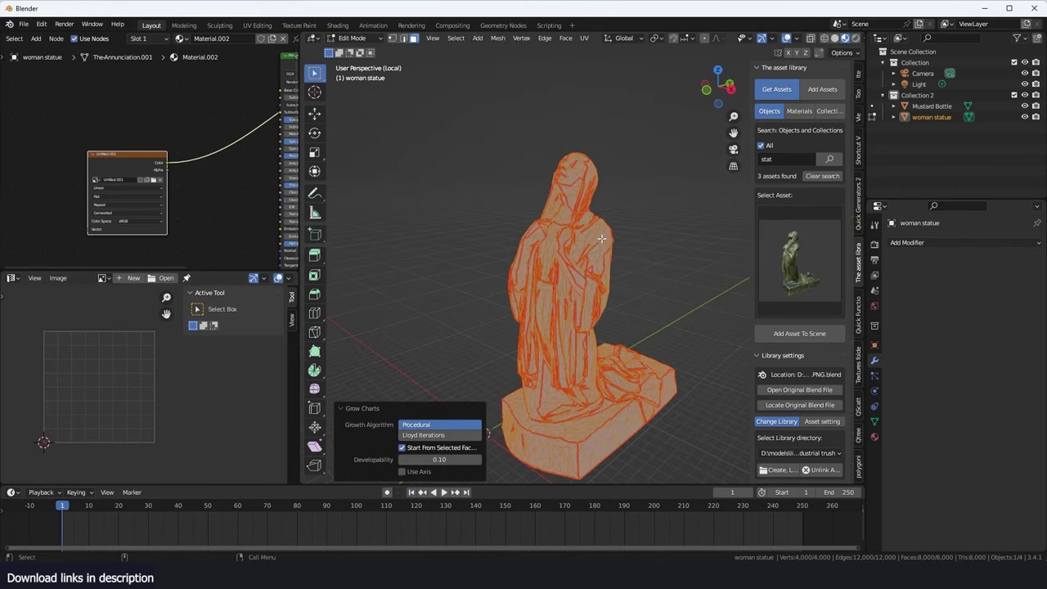
- Unwrap the statue along the generated seams and check the checker pattern in Object Mode
key("u")
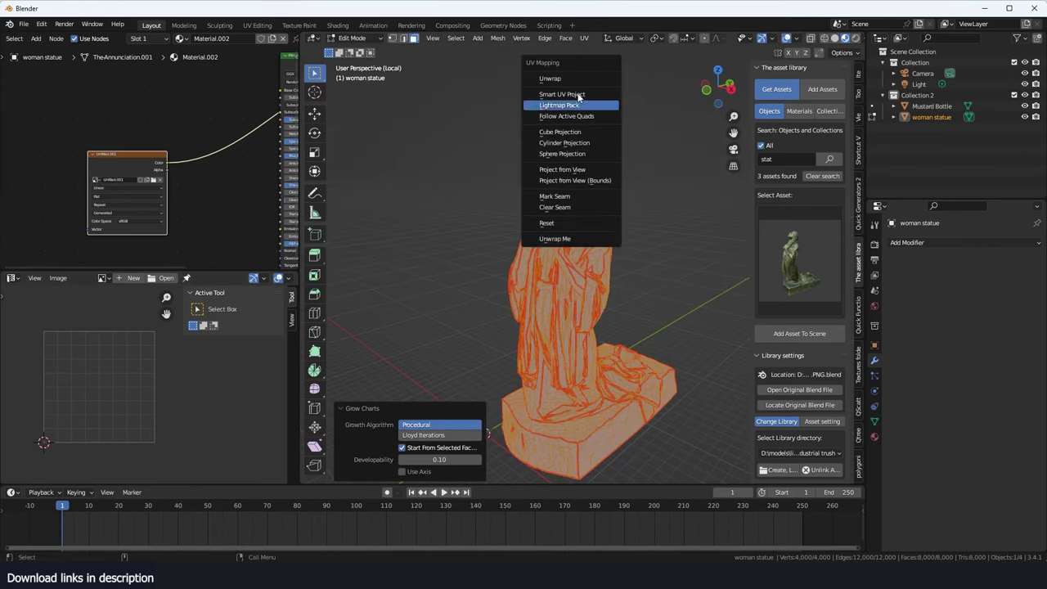
left_click(583, 79)
key("Tab")
middle_click_drag(577, 205, 491, 184)
key("Tab")
- Show the Quick Favorites option for the Unwrap Me command in the UV mapping commands
key("u")
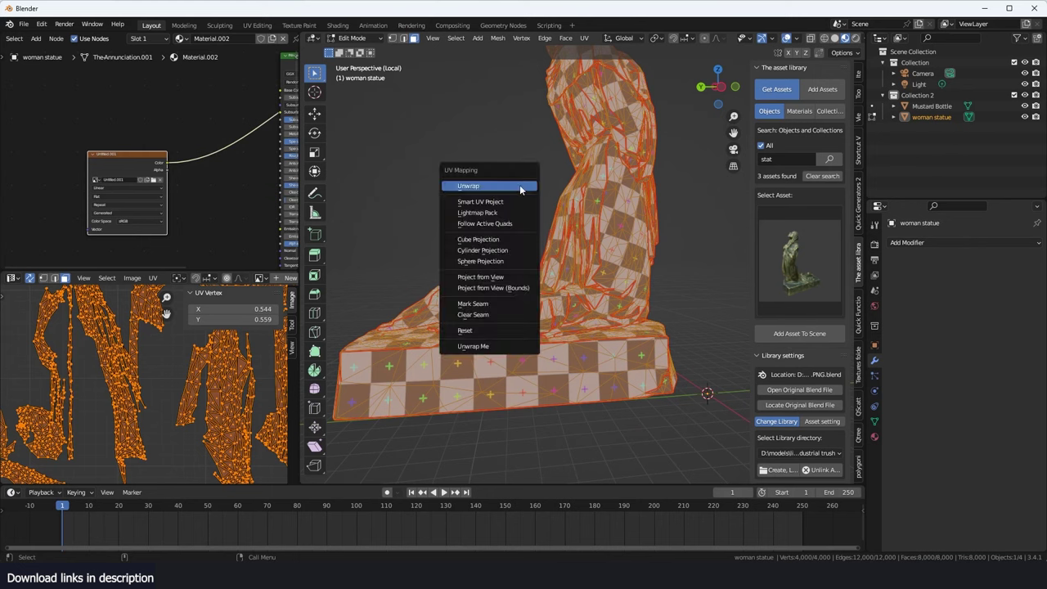
right_click(474, 348)
right_click(460, 347)
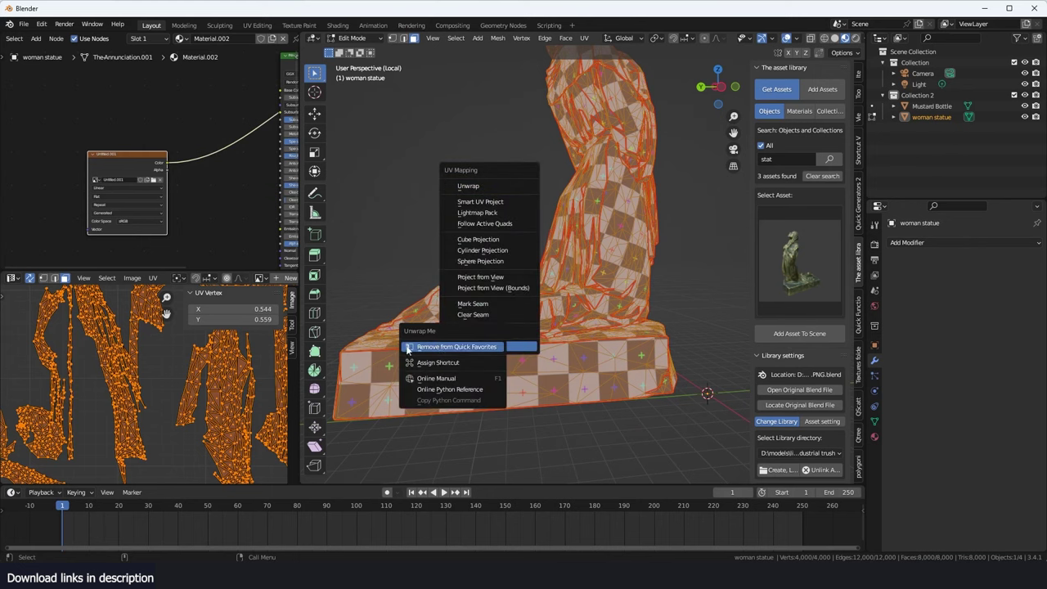
left_click(442, 347)
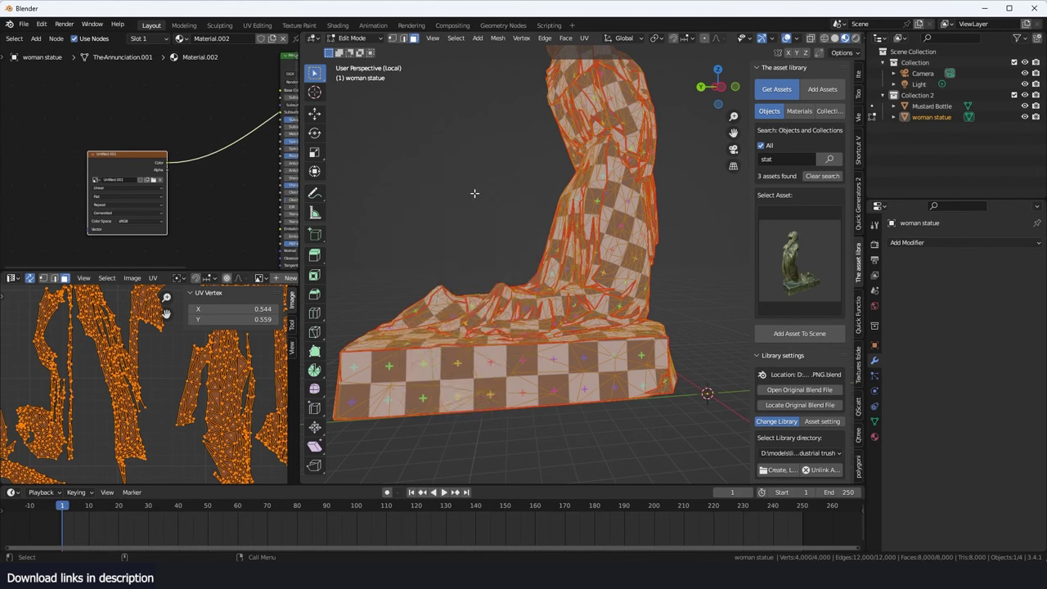
- Run Remove UV Chart Overlaps on the whole statue from the Unwrap Me quick favourite
key("q")
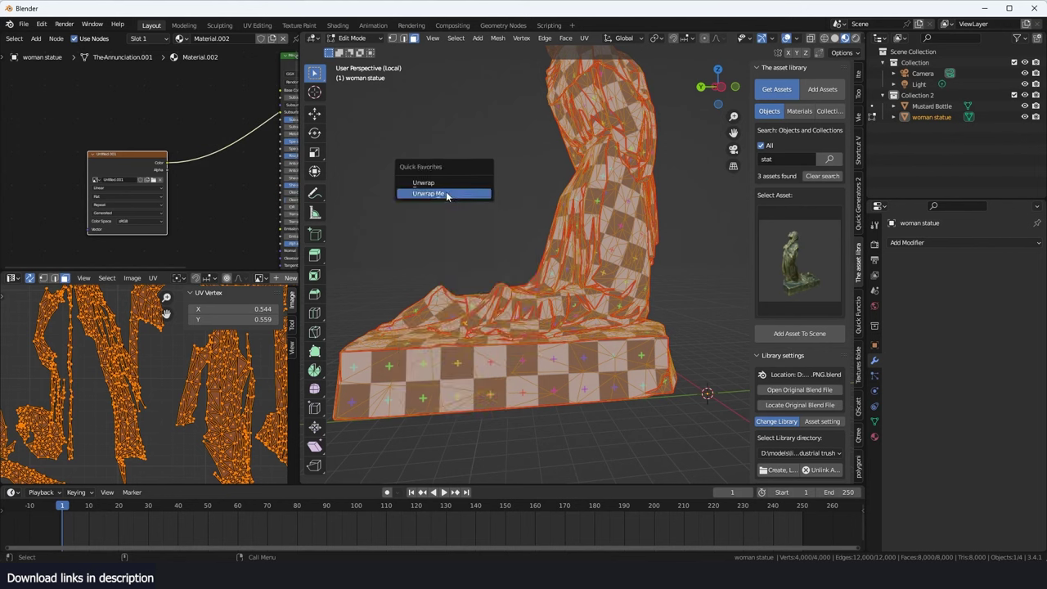
left_click(446, 191)
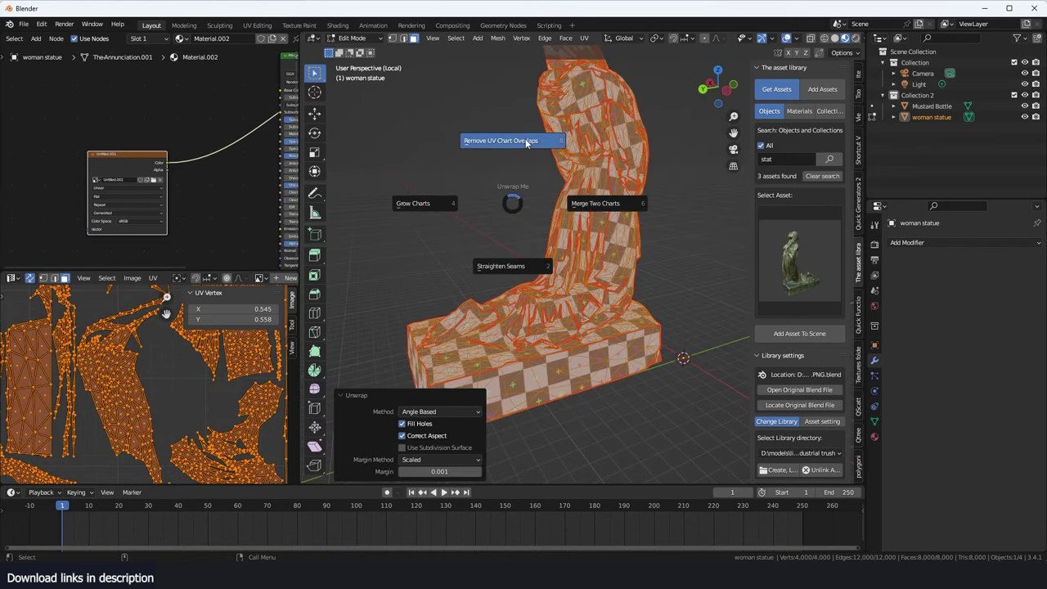
left_click(526, 141)
- Examine the statue's UV islands in the UV editor for remaining overlaps and small charts
scroll(191, 347, "down", 3)
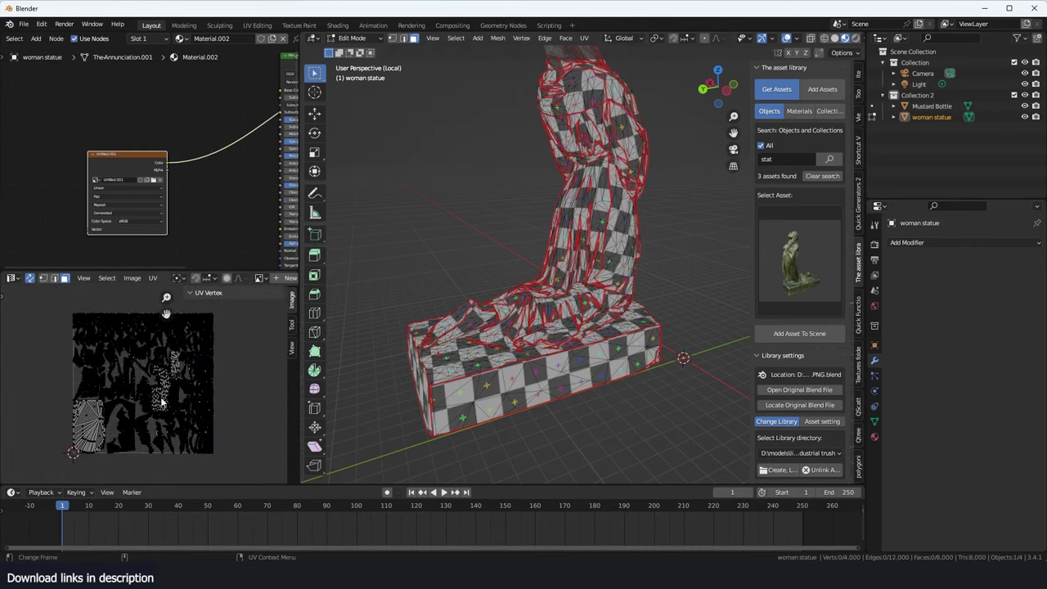
scroll(162, 401, "up", 4)
scroll(155, 381, "down", 4)
scroll(188, 387, "up", 3)
scroll(193, 384, "up", 2)
scroll(145, 379, "down", 4)
scroll(145, 381, "up", 3)
scroll(145, 380, "down", 1)
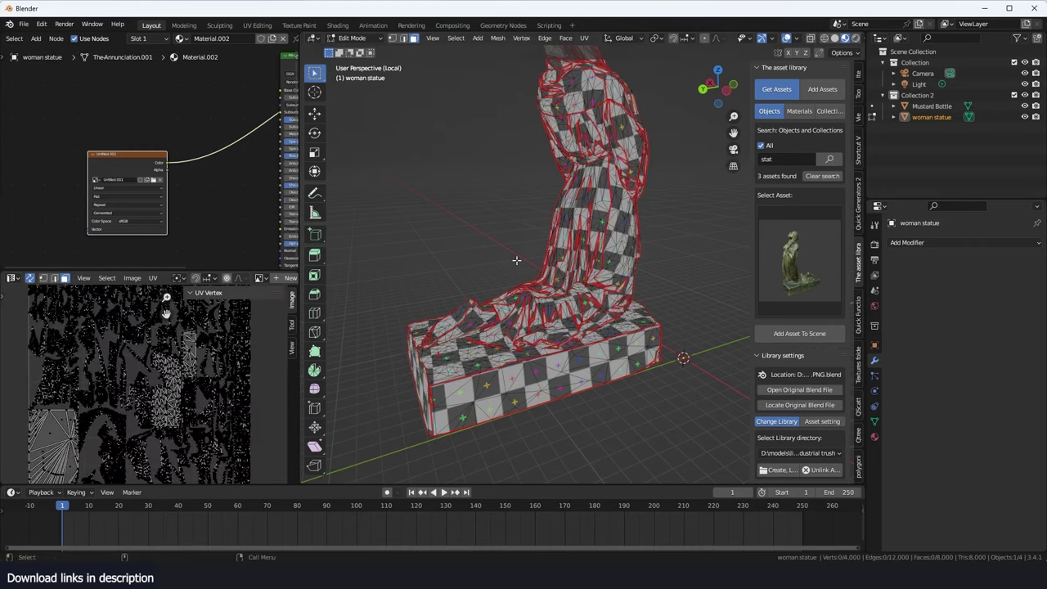
- Select all of the statue's geometry and bring up the Unwrap Me options to point out Merge Two Charts
middle_click_drag(532, 257, 523, 254)
key("q")
key("a")
key("q")
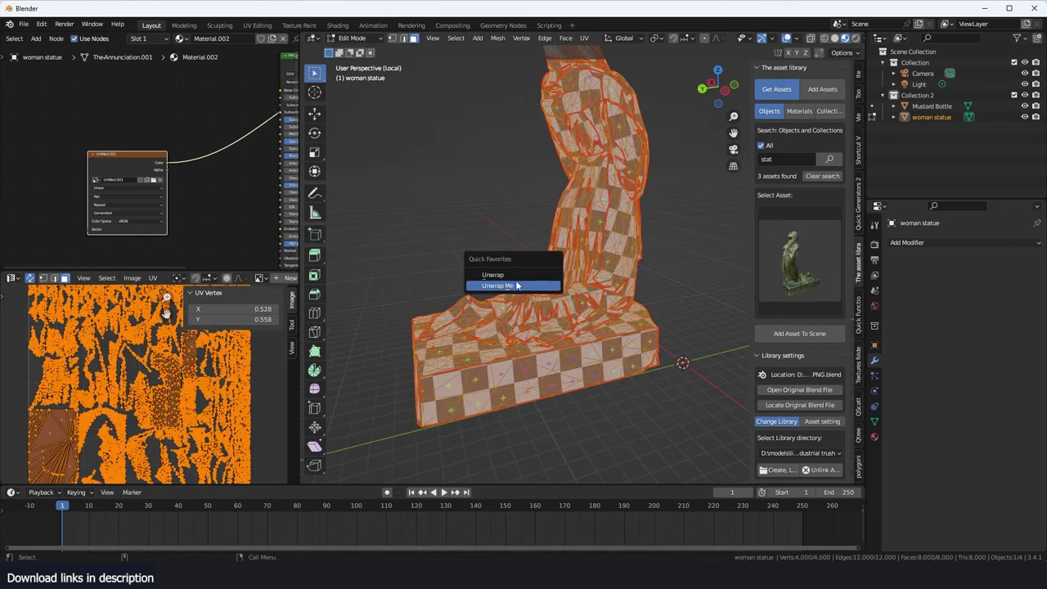
left_click(523, 286)
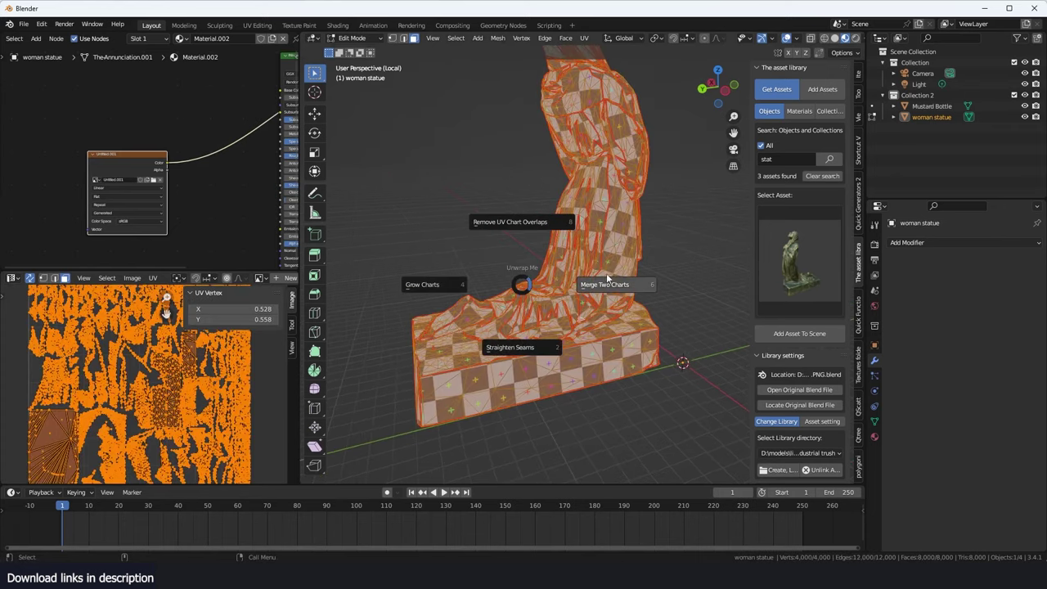
left_click(603, 284)
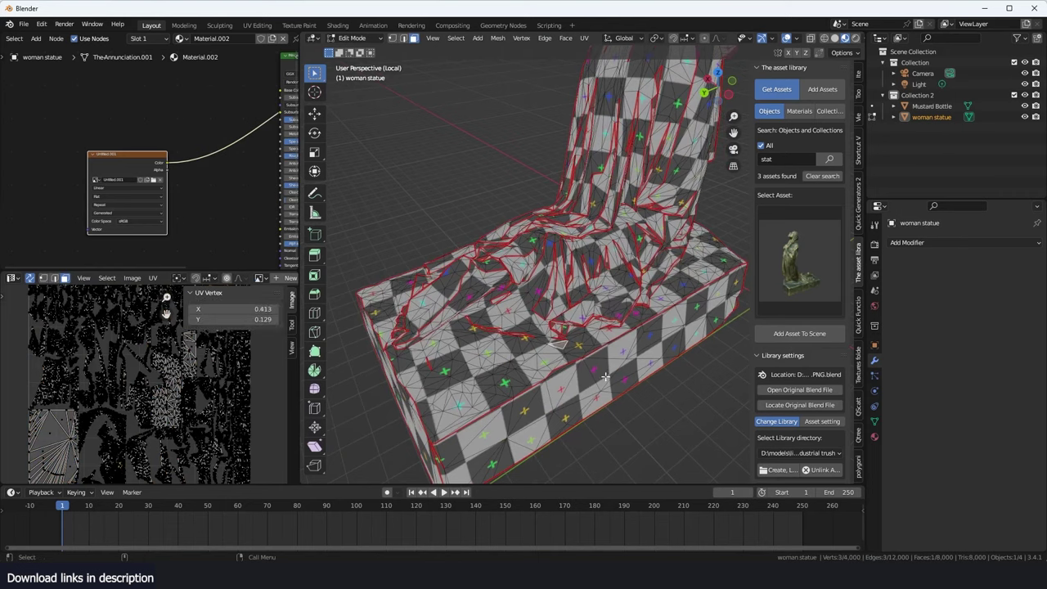
- Select one face on the base's upper surface and one on its adjoining side, and merge their two charts
left_click(515, 308)
middle_click_drag(605, 377, 562, 322)
left_click(546, 327)
scroll(565, 360, "up", 3)
left_click(605, 356, "shift")
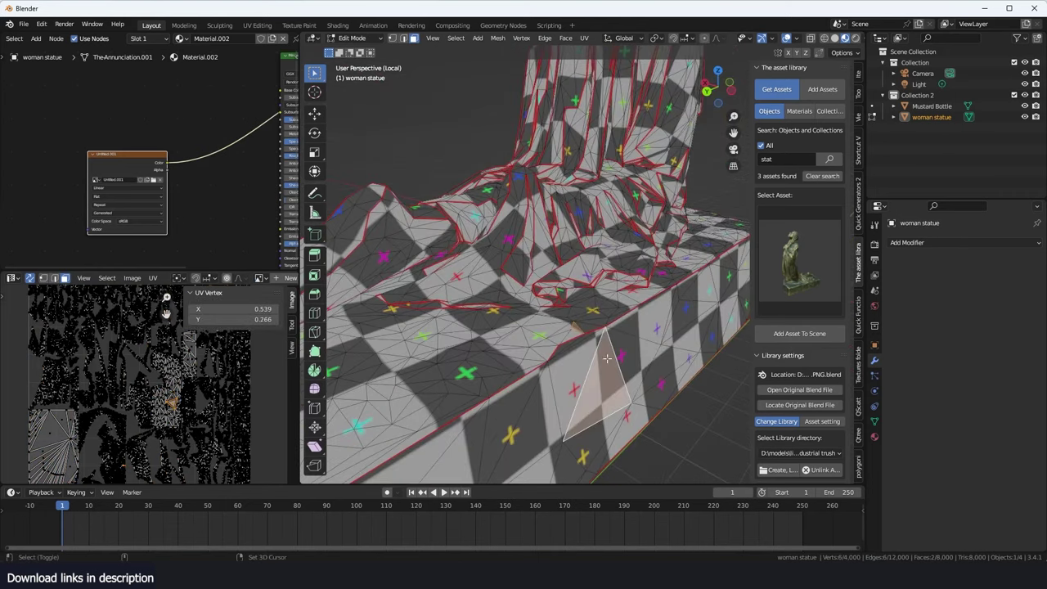
key("q")
left_click(580, 288)
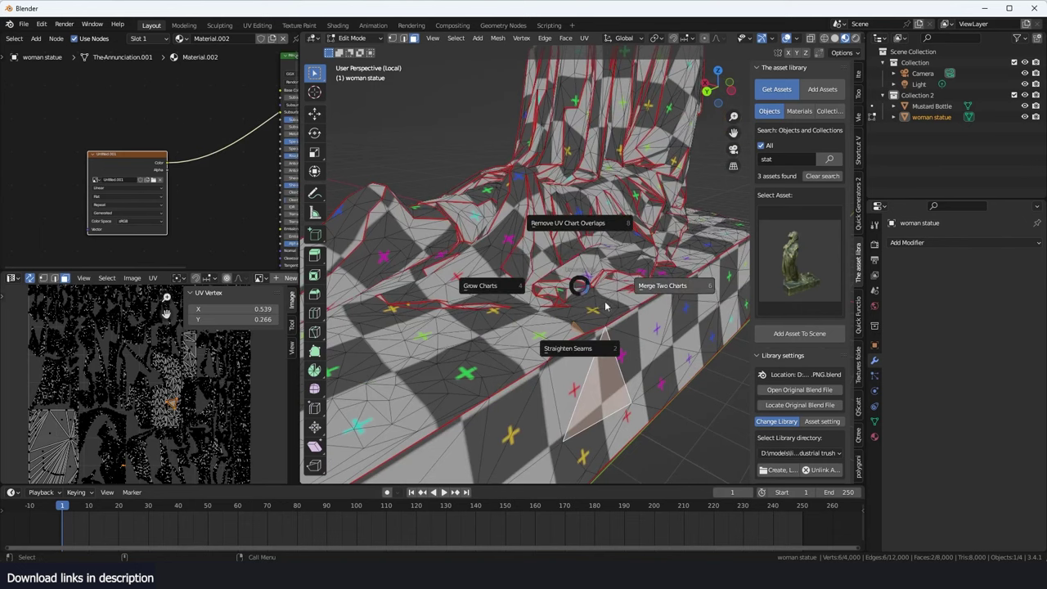
left_click(660, 291)
- Select all of the statue's geometry and unwrap it again with the merged upper and side base charts
middle_click_drag(646, 303, 575, 297)
key("a")
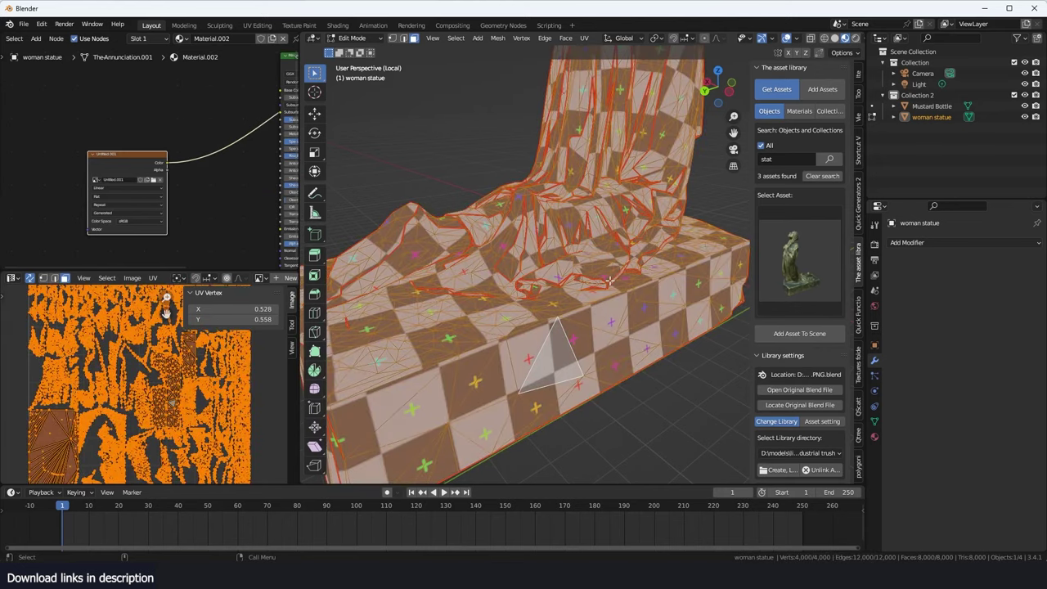
key("u")
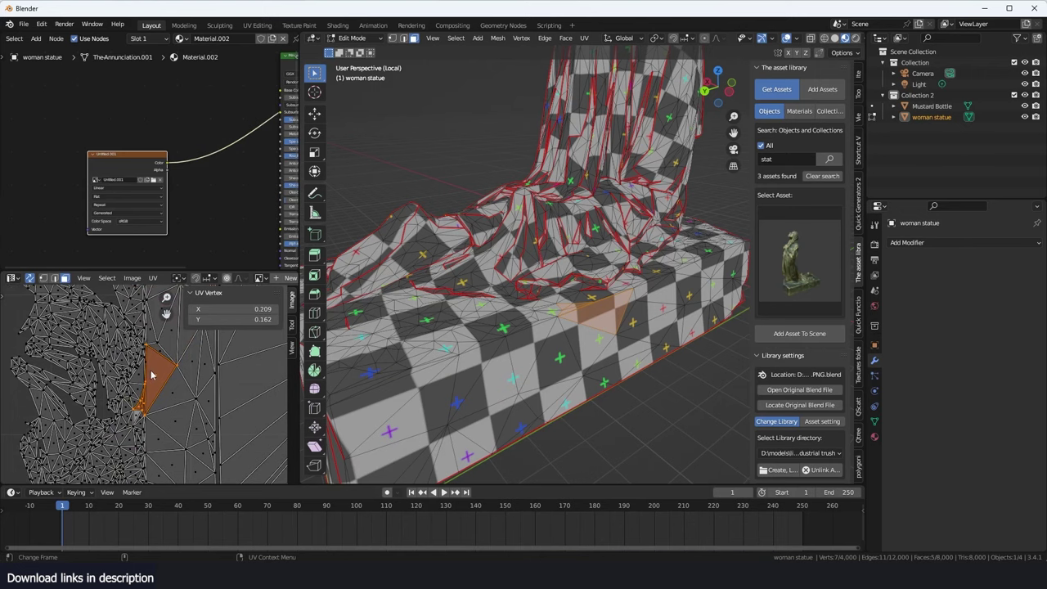
- Select the merged base chart's linked UV island to examine its extent, and undo that selection
key("l")
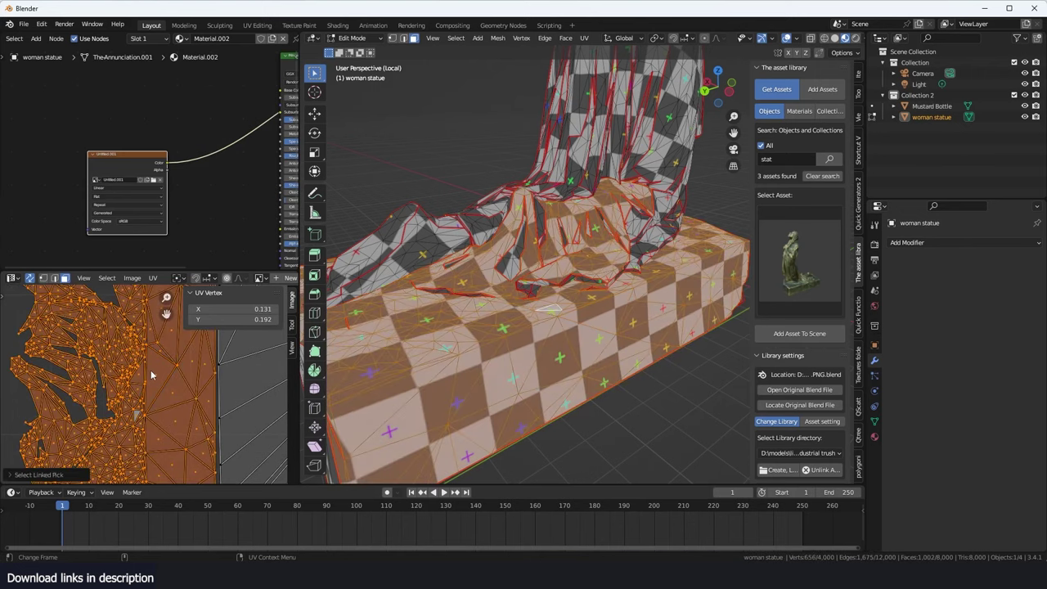
scroll(151, 375, "down", 2)
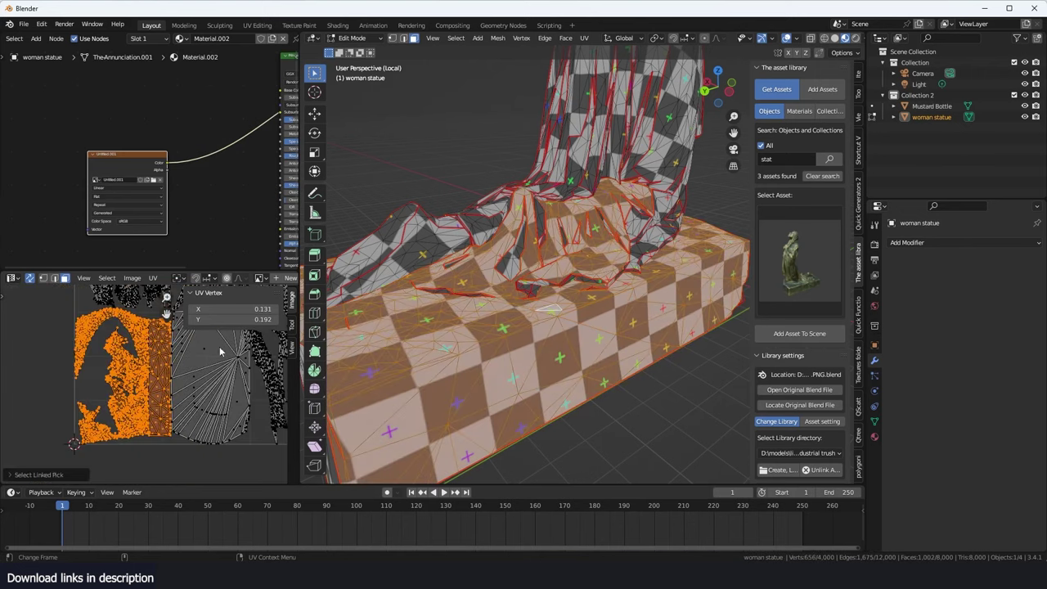
key("ctrl+z")
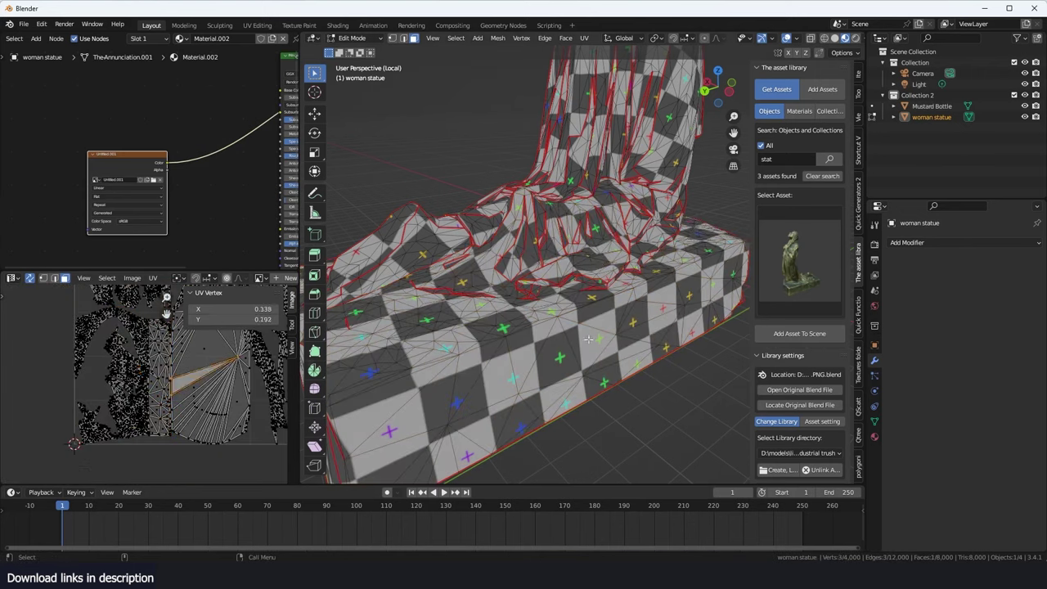
- Select one face on the base's side and one on its underside, and merge their two charts
middle_click_drag(589, 339, 553, 257)
left_click(552, 255)
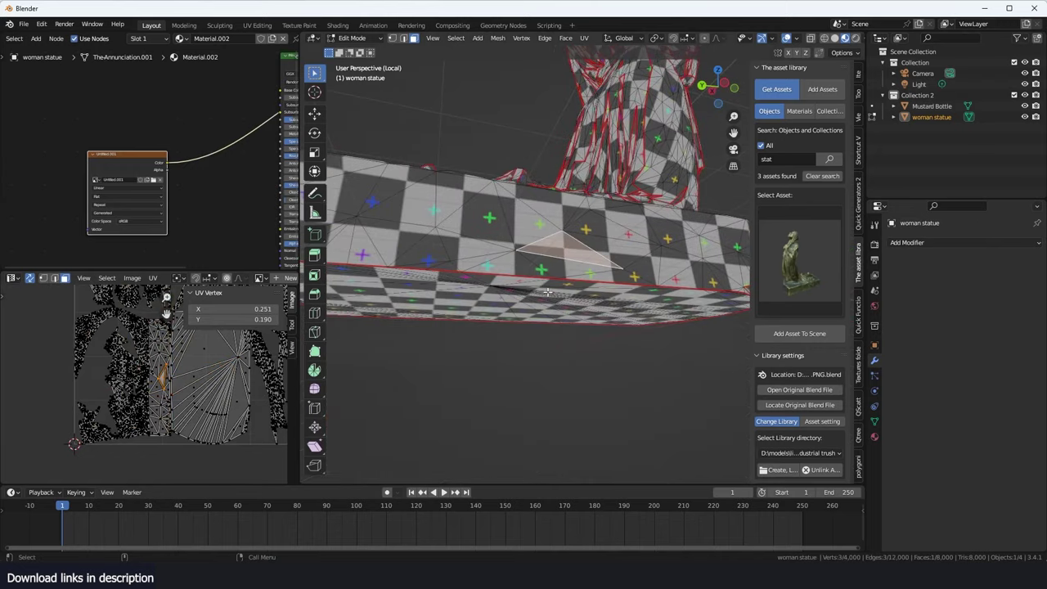
left_click(189, 365)
middle_click_drag(524, 327, 542, 208)
left_click(543, 206)
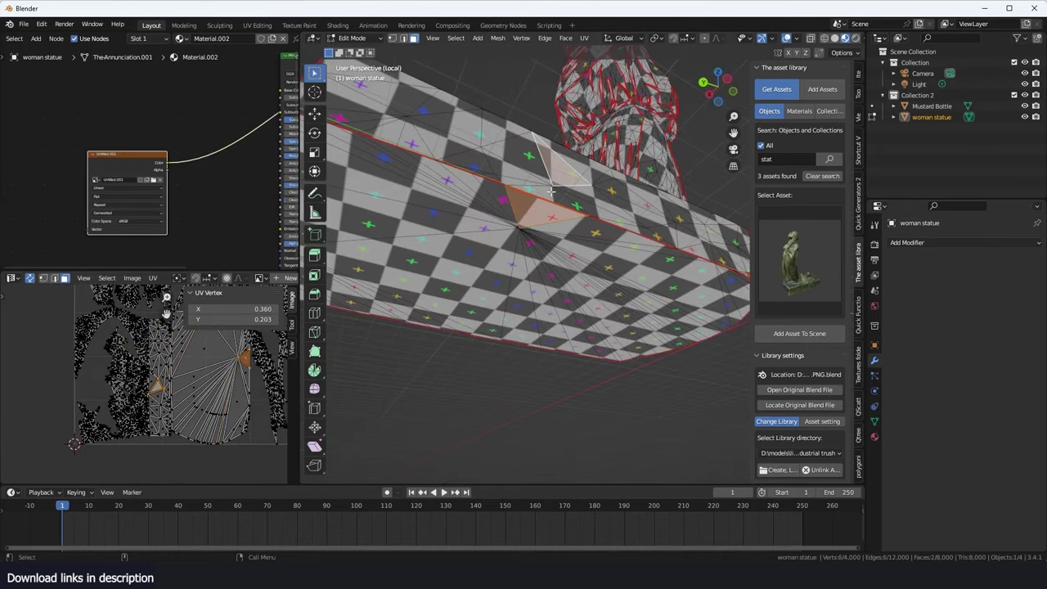
key("q")
left_click(545, 194)
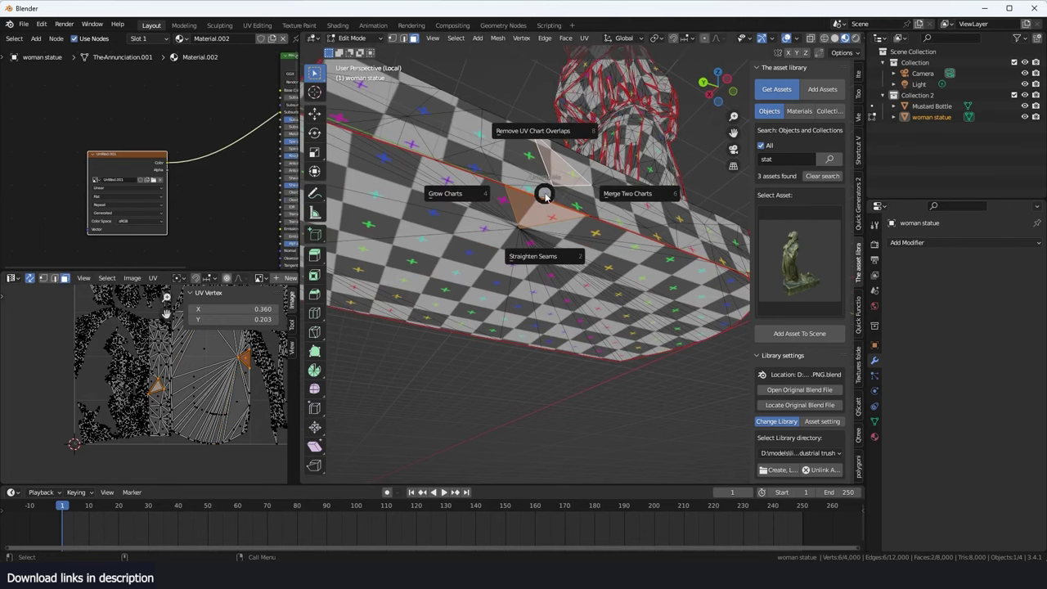
left_click(642, 197)
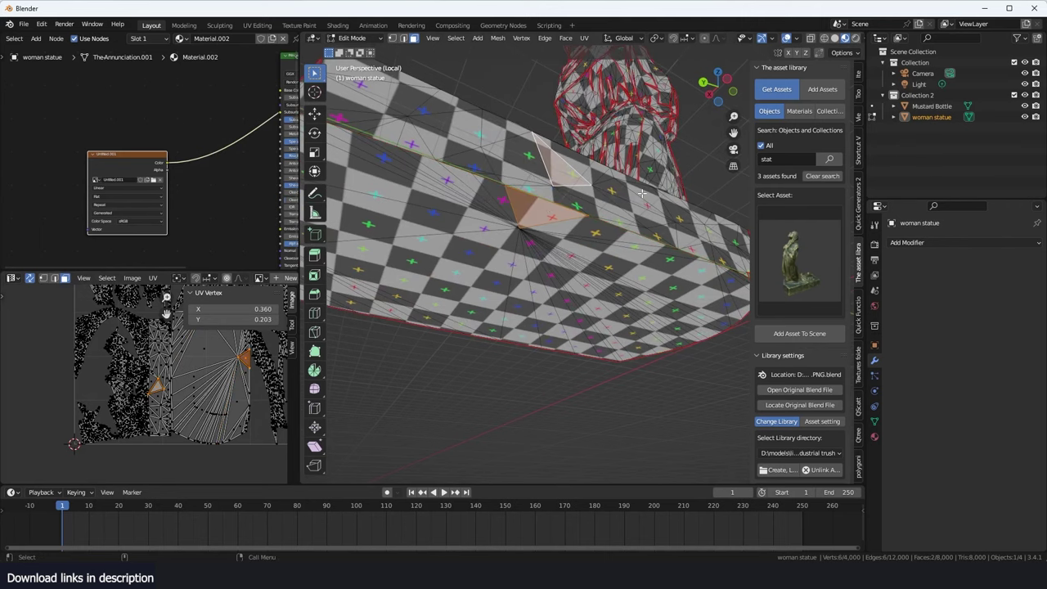
- Unwrap the whole statue again with the Angle Based method, inspect the joined base island, and clear the selection
key("a")
key("u")
left_click(571, 206)
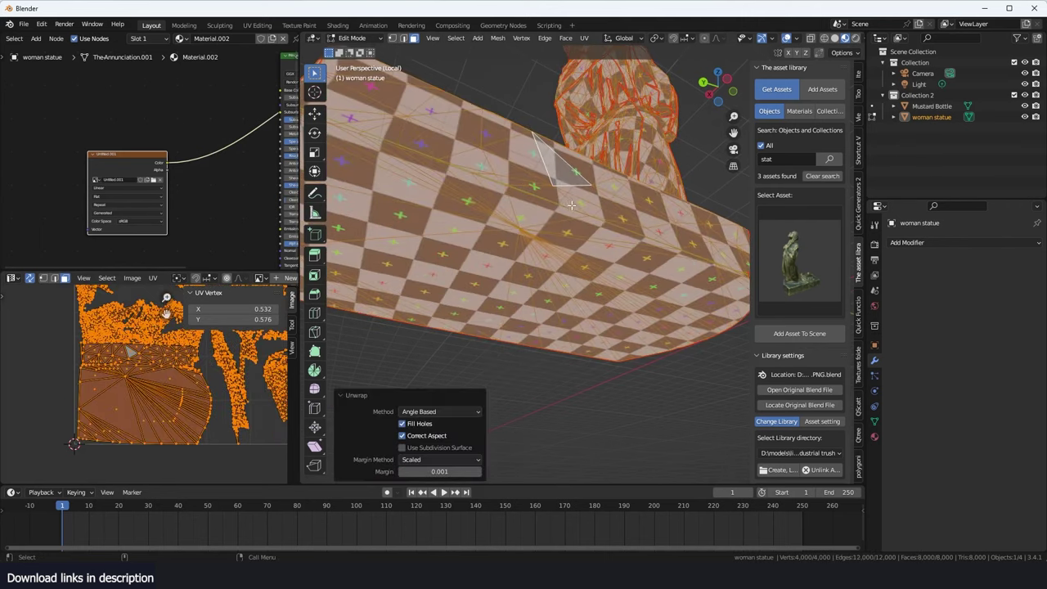
scroll(189, 386, "up", 3)
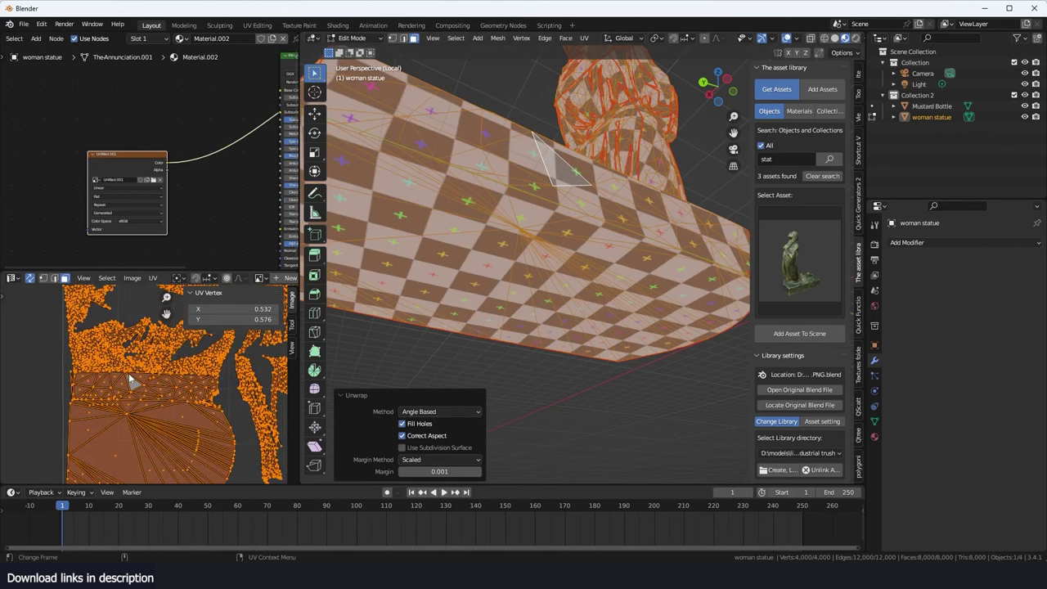
key("alt+a")
middle_click_drag(523, 245, 540, 344)
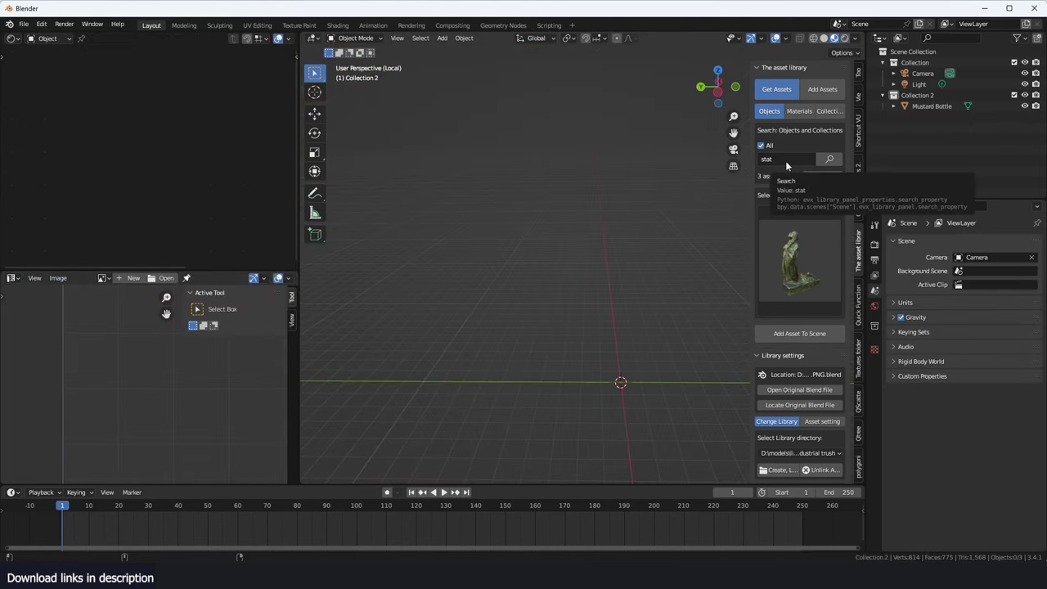
- Search the asset library for "decal" and add the carved scroll bracket asset to the scene
left_click(785, 160)
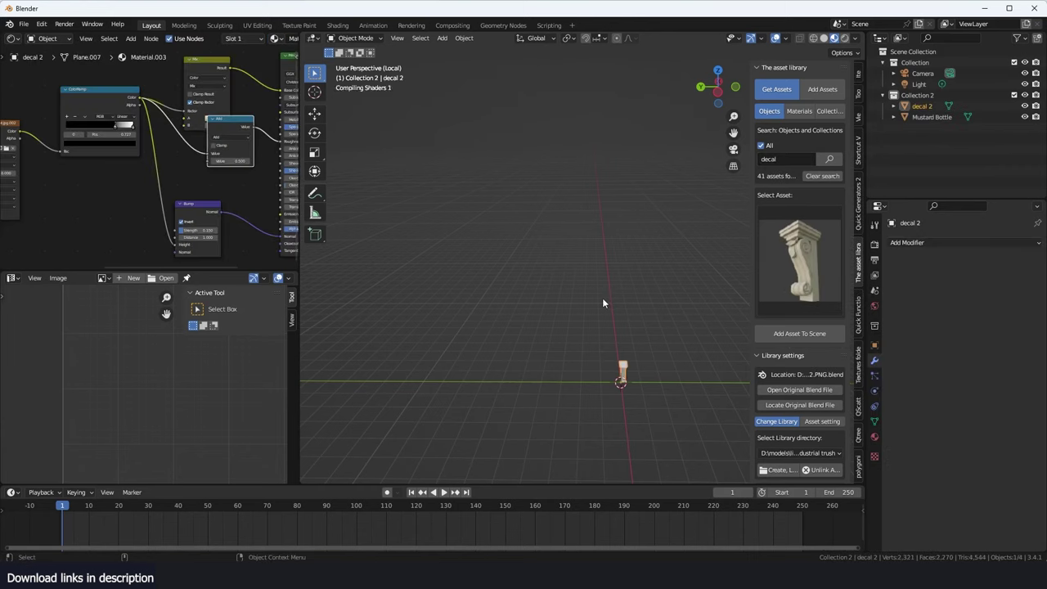
- Frame the scroll bracket in the view and select all of its mesh faces
key("KP_Decimal")
middle_click_drag(602, 298, 543, 305)
key("Tab")
key("a")
scroll(214, 356, "down", 5)
scroll(164, 394, "up", 6)
key("Tab")
middle_click_drag(485, 221, 711, 154)
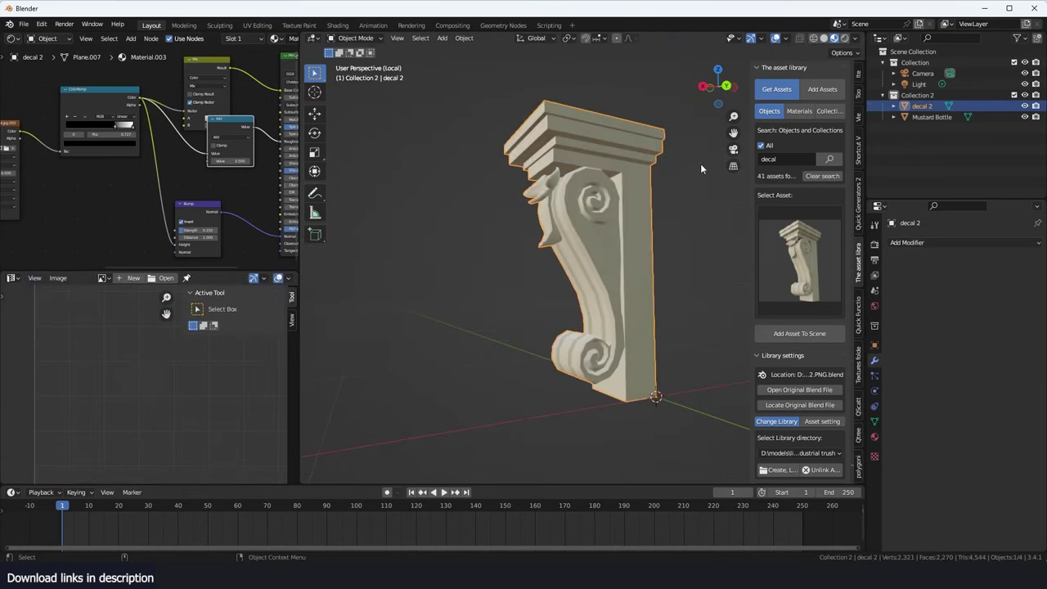
- Assign the checker material Material.001 to the bracket and examine how the pattern maps onto it
left_click(97, 38)
left_click(157, 92)
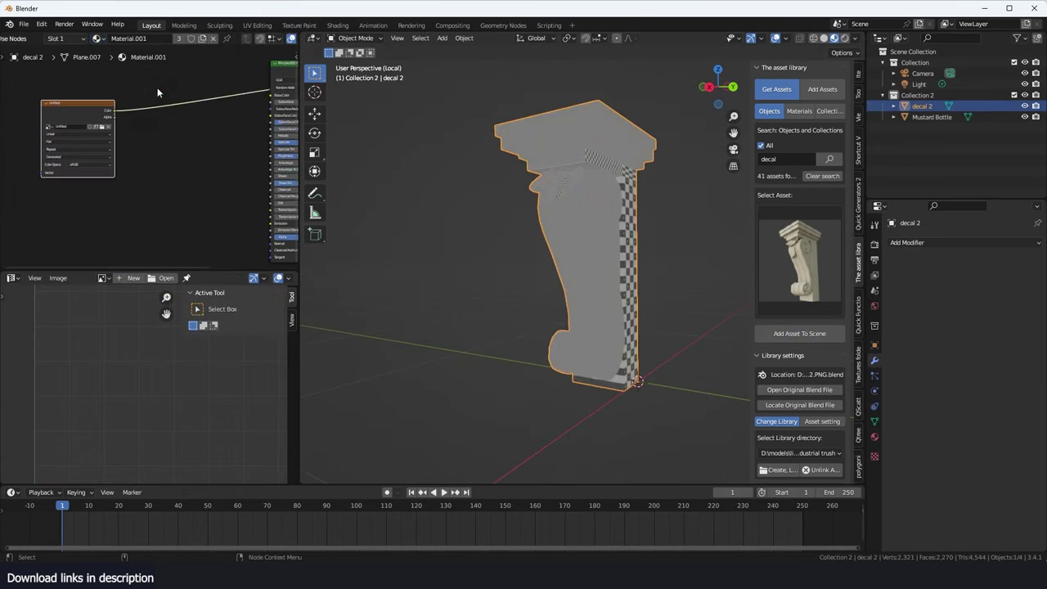
middle_click_drag(508, 139, 586, 168)
scroll(589, 167, "up", 3)
- Grow charts over the whole bracket with Lloyd Iterations, 15 charts, developability 0.10, an iteration limit of 15 and at most 100 extra charts
key("Tab")
scroll(583, 169, "down", 2)
key("u")
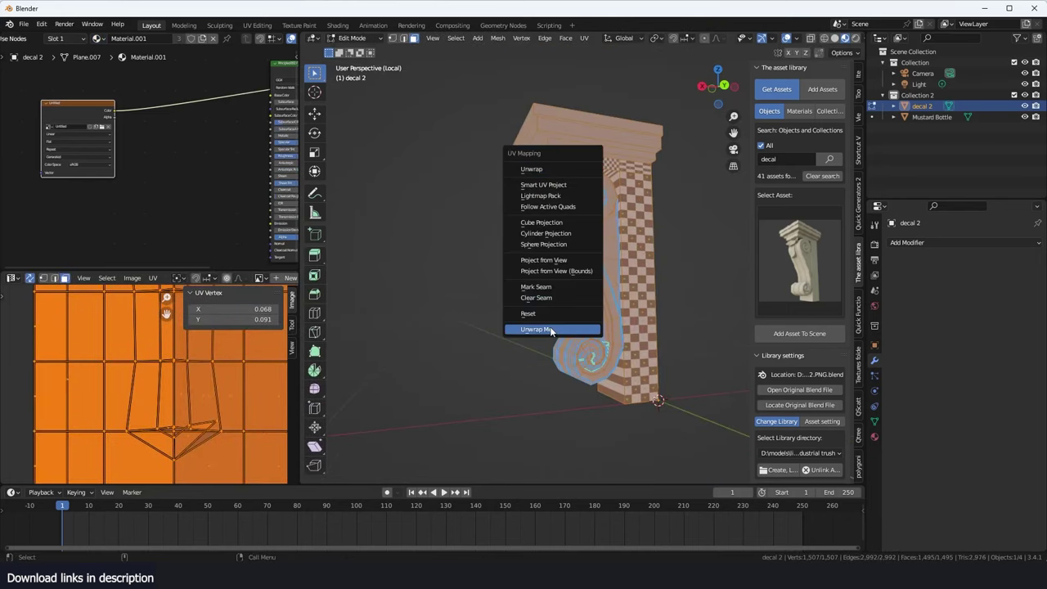
left_click(550, 329)
left_click(478, 328)
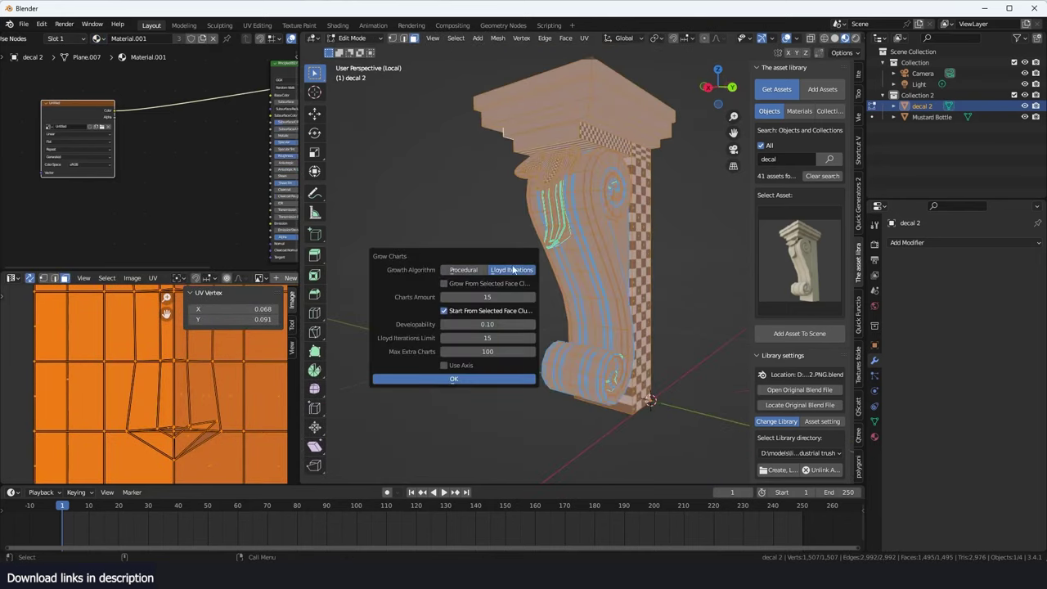
left_click(473, 379)
- Unwrap the whole bracket along its generated seams and view the checker pattern in Object Mode
middle_click_drag(606, 243, 634, 203)
key("u")
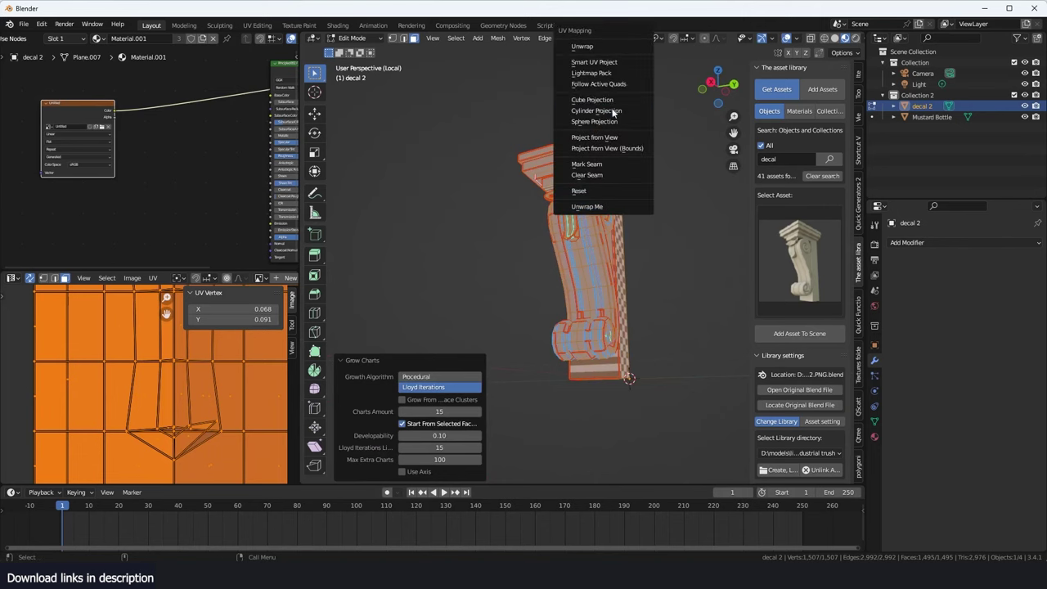
left_click(623, 46)
key("Tab")
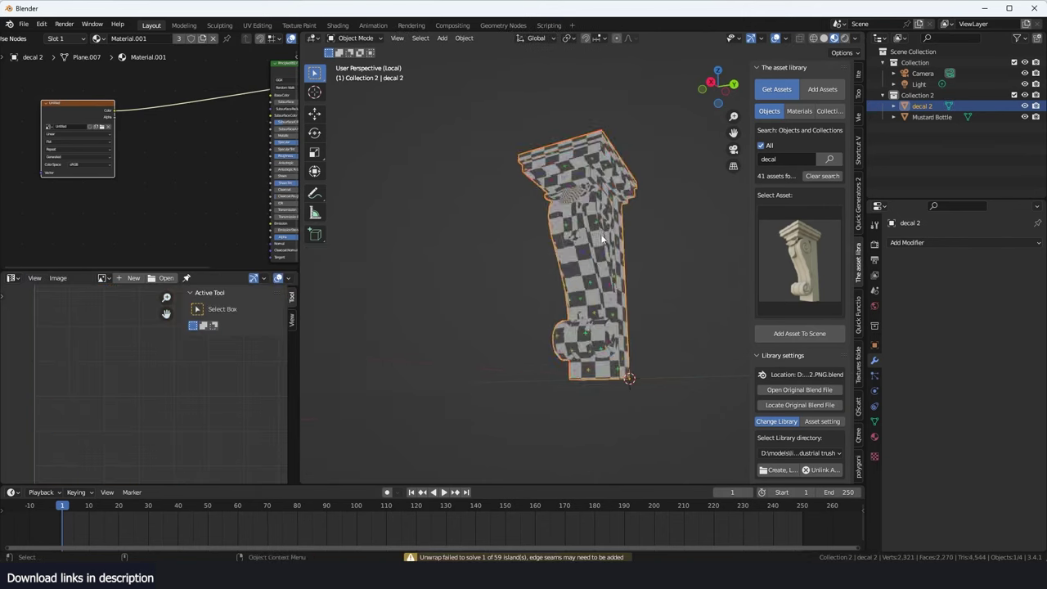
middle_click_drag(524, 245, 661, 219)
- Examine the seams and checker mapping around the bracket's front, side and scrolls in Edit Mode
key("Tab")
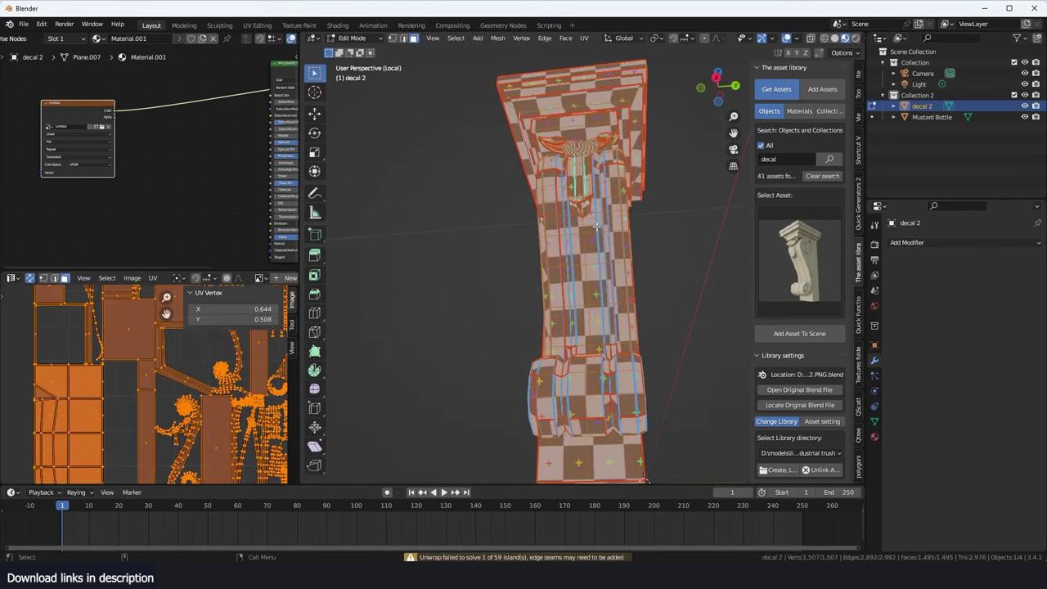
key("Tab")
key("Tab")
middle_click_drag(605, 235, 666, 270)
scroll(101, 399, "down", 3)
scroll(100, 398, "up", 4)
middle_click_drag(491, 257, 552, 225)
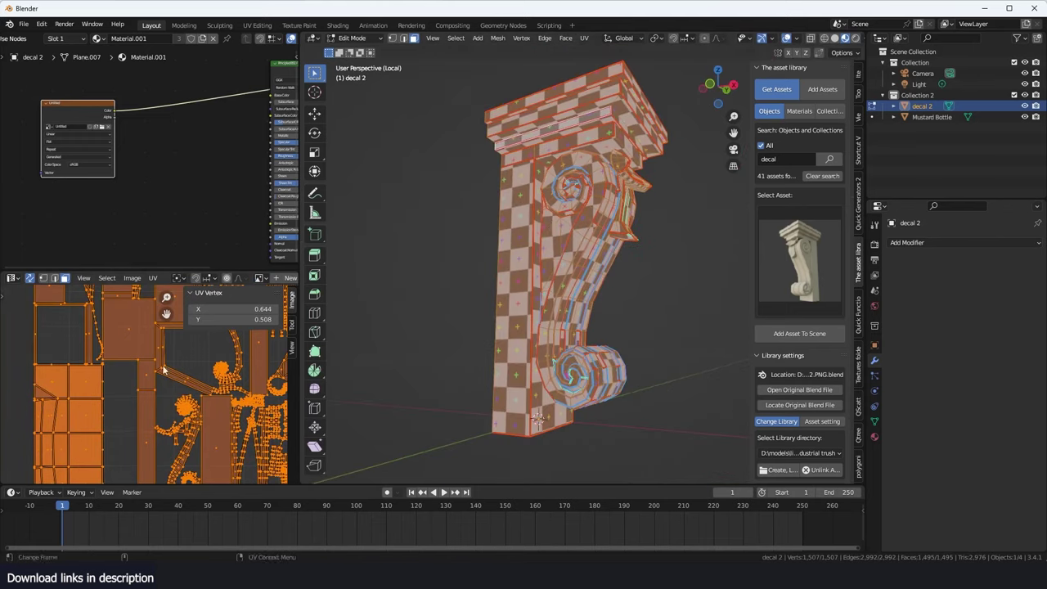
- Remove the bracket's UV chart overlaps with Unwrap Me, inspect the mesh and reselect all faces
key("q")
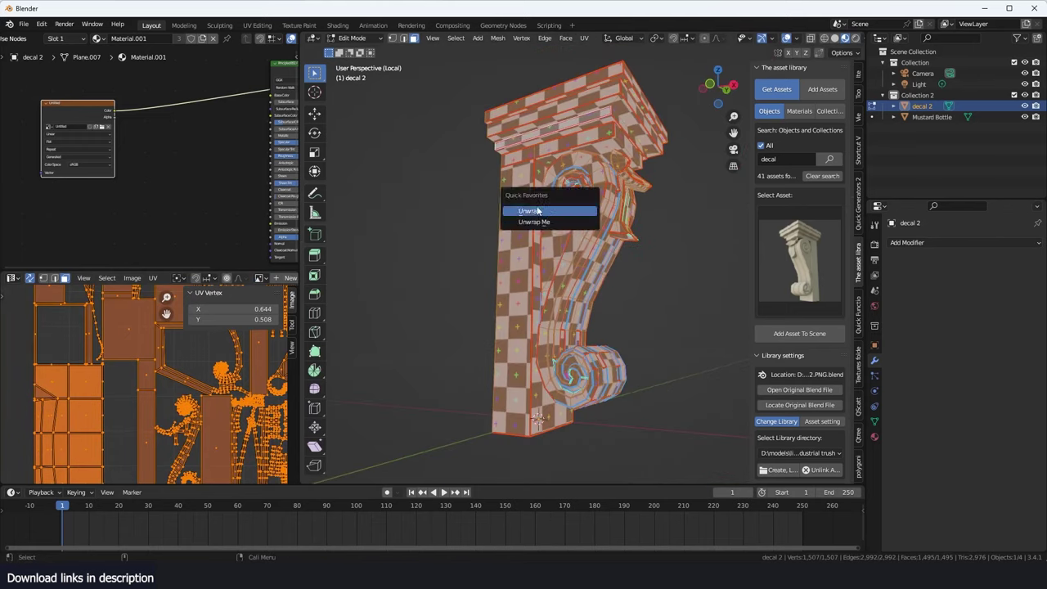
left_click(546, 222)
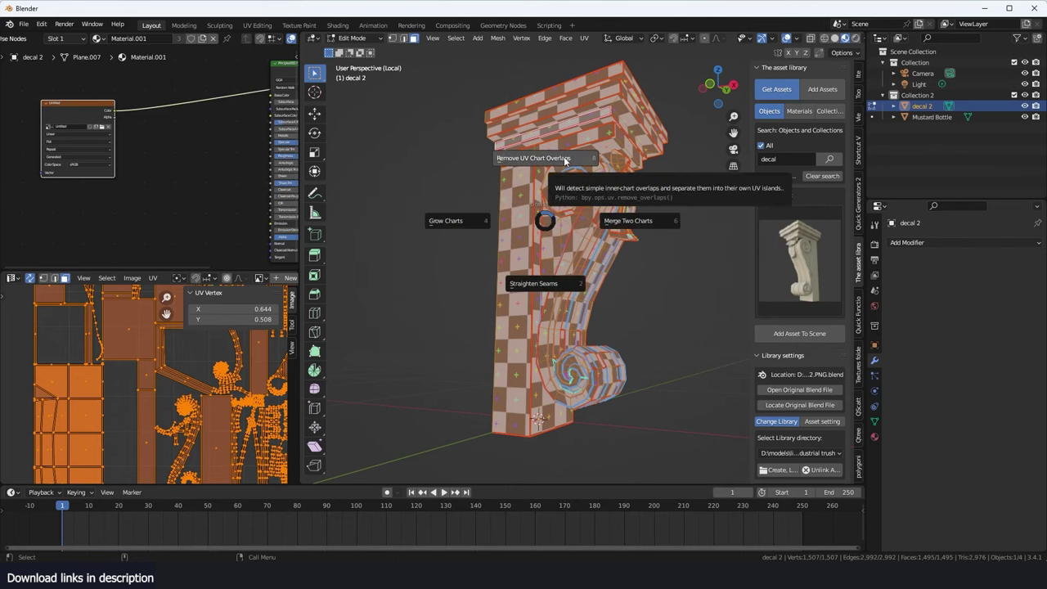
left_click(564, 156)
middle_click_drag(564, 157, 501, 278)
key("Tab")
key("Tab")
key("a")
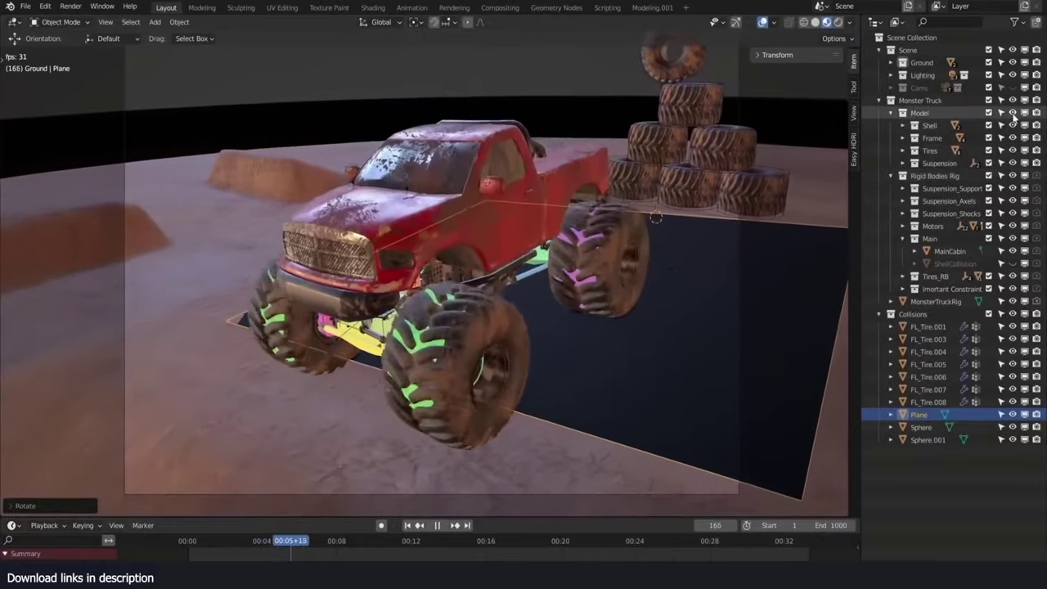
- Hide the monster truck's Model collection during playback and start rotating the ground plane
left_click(1013, 112)
key("r")
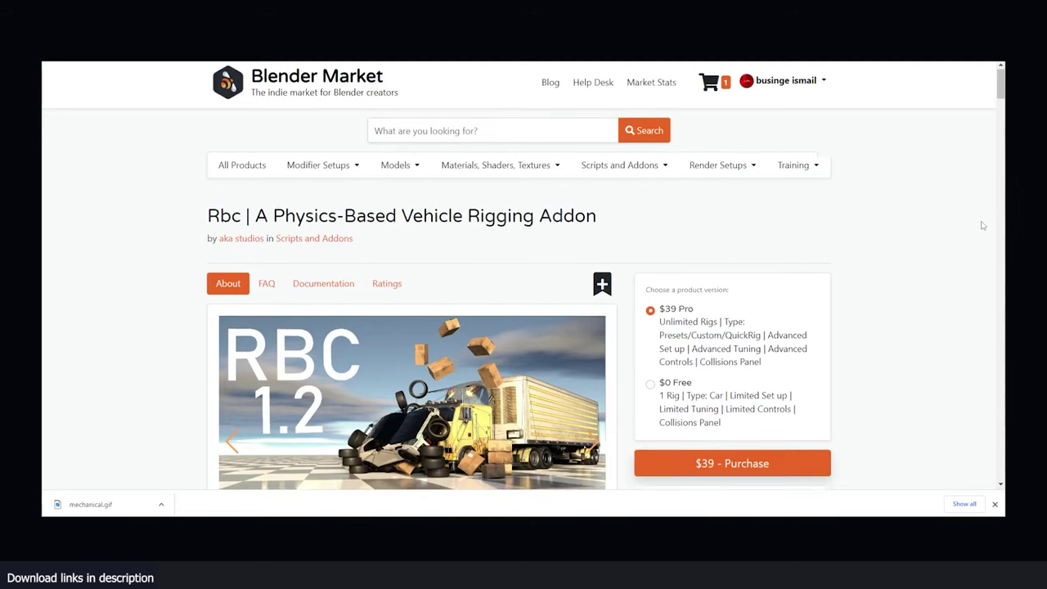
- Read through the Rbc vehicle rigging add-on's Blender Market page, including its Quick Rig section
scroll(982, 225, "down", 10)
scroll(983, 225, "down", 8)
scroll(982, 225, "down", 5)
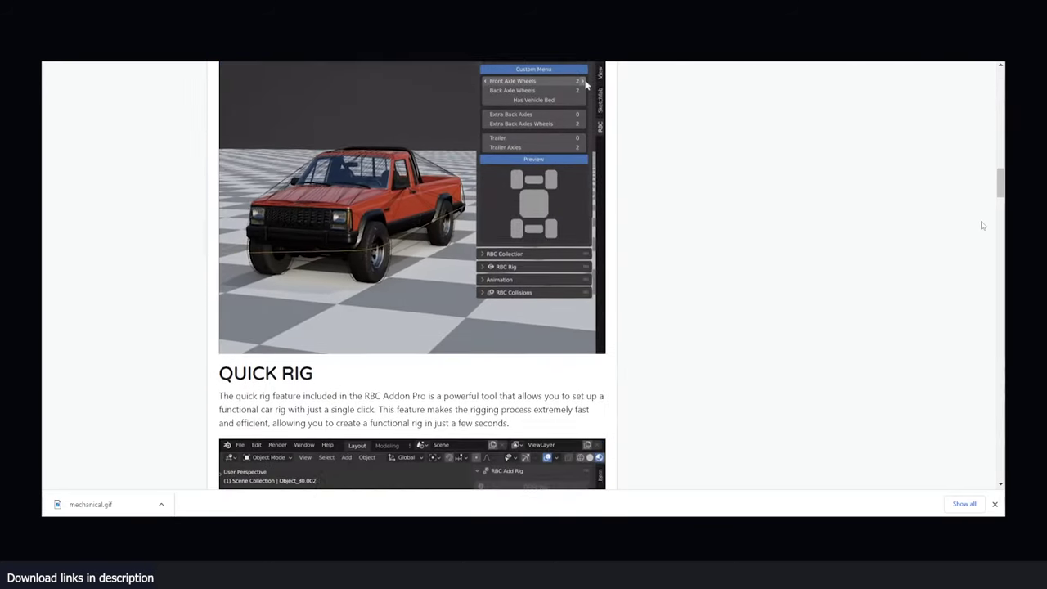
scroll(982, 225, "down", 3)
scroll(983, 225, "down", 10)
scroll(983, 225, "down", 12)
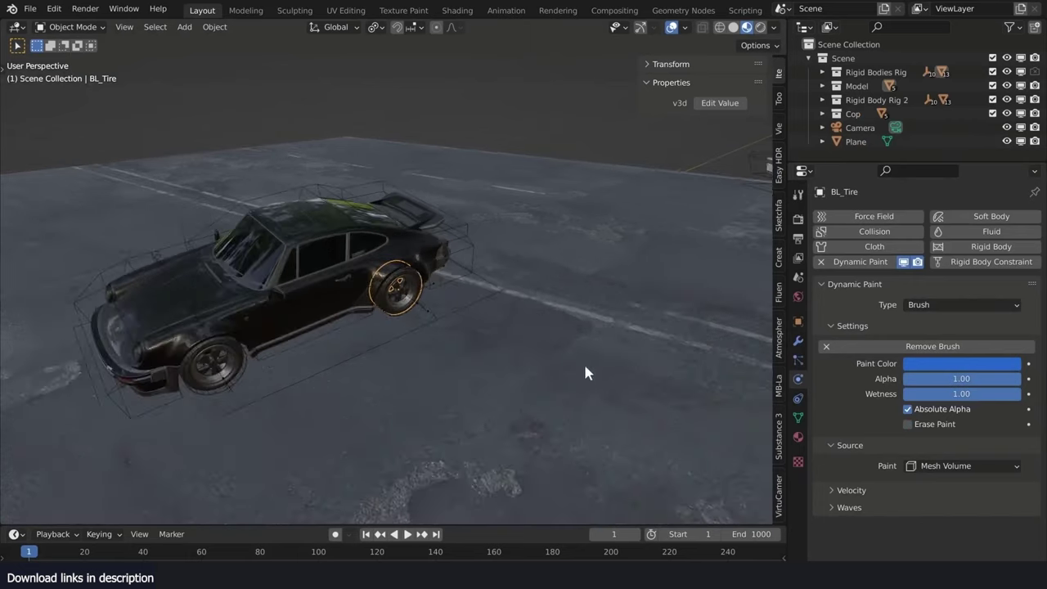
left_click(526, 339)
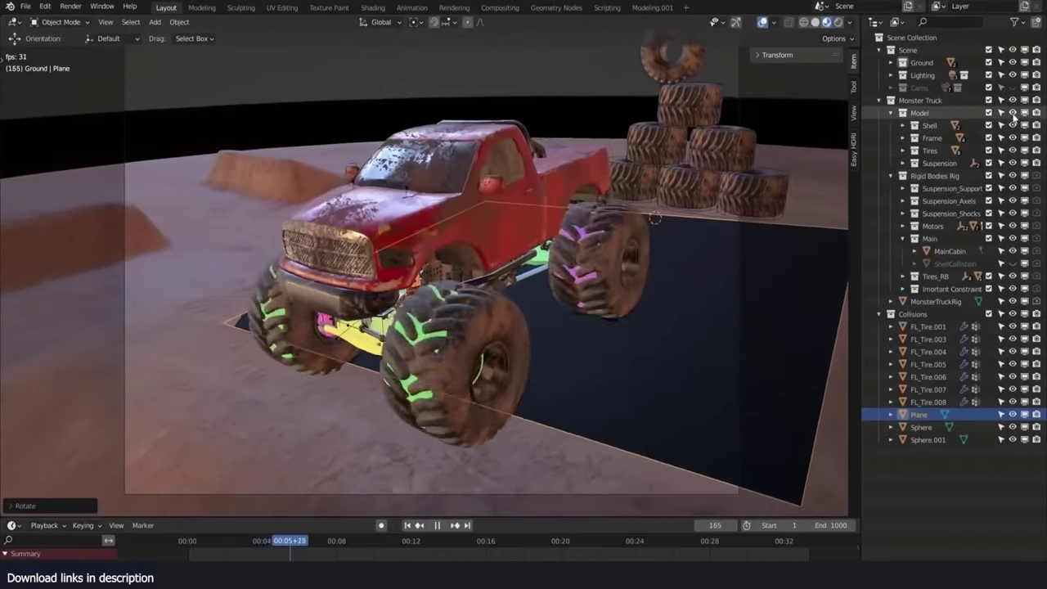
- Hide the monster truck's Model collection to expose the rigid body rig, and rotate the ground plane beneath its wheels
left_click(1013, 112)
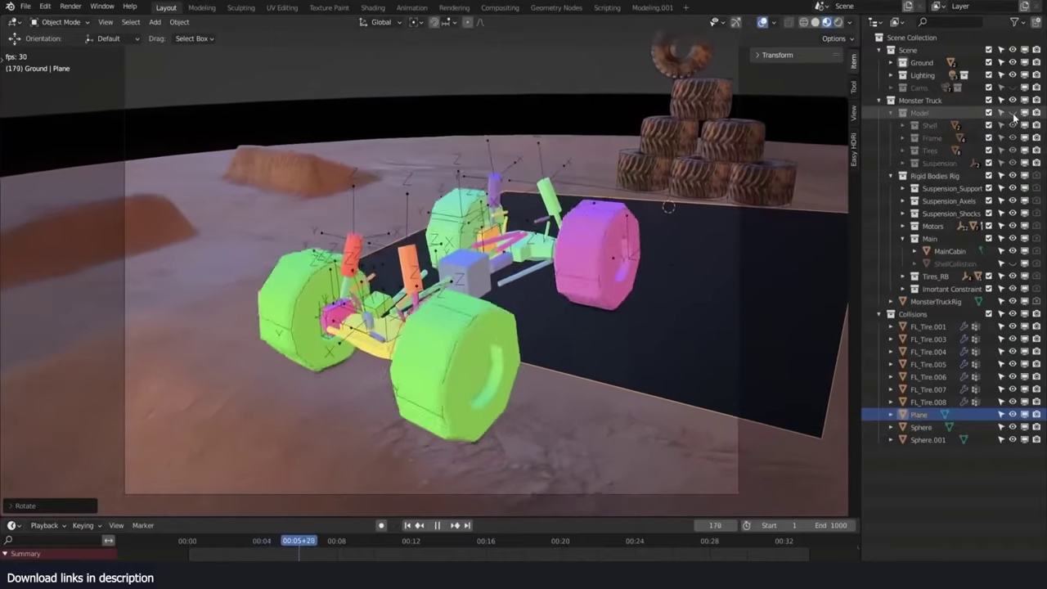
key("r")
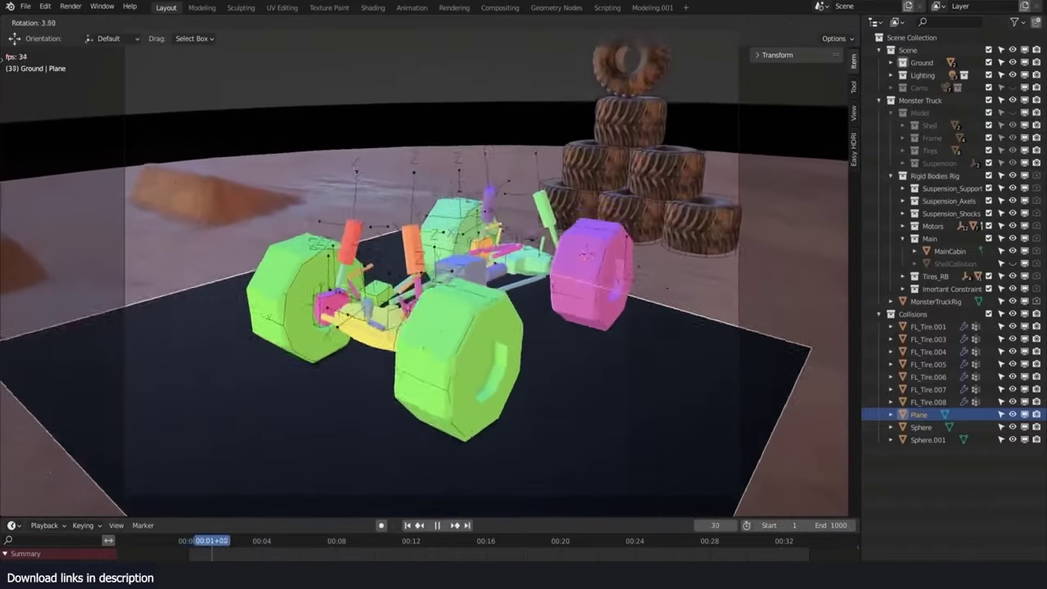
left_click(704, 81)
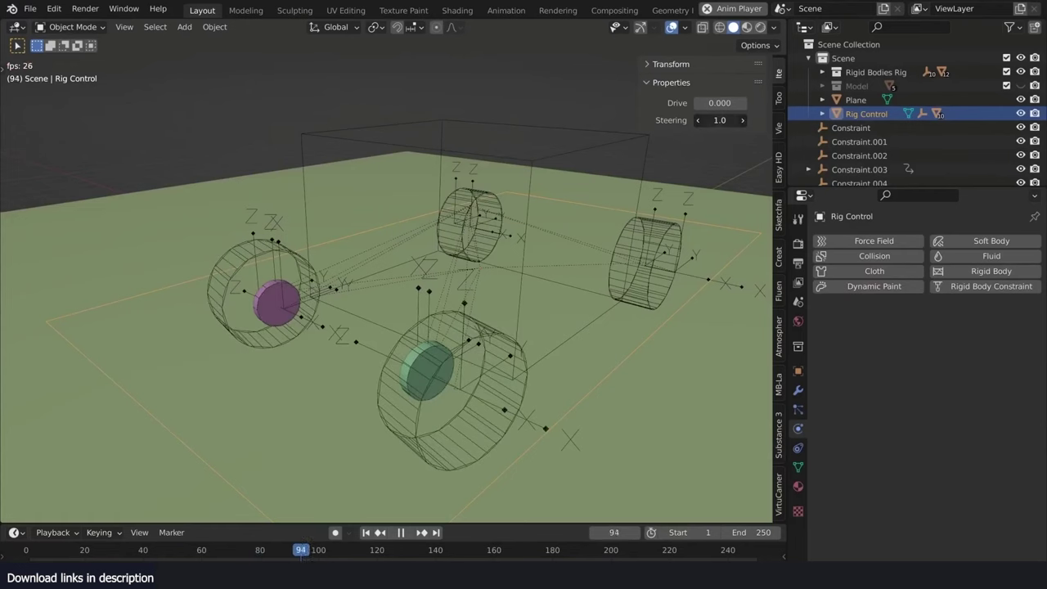
- Set the Rig Control's Steering property to -1.0 while the simulation plays
left_click_drag(720, 120, 671, 120)
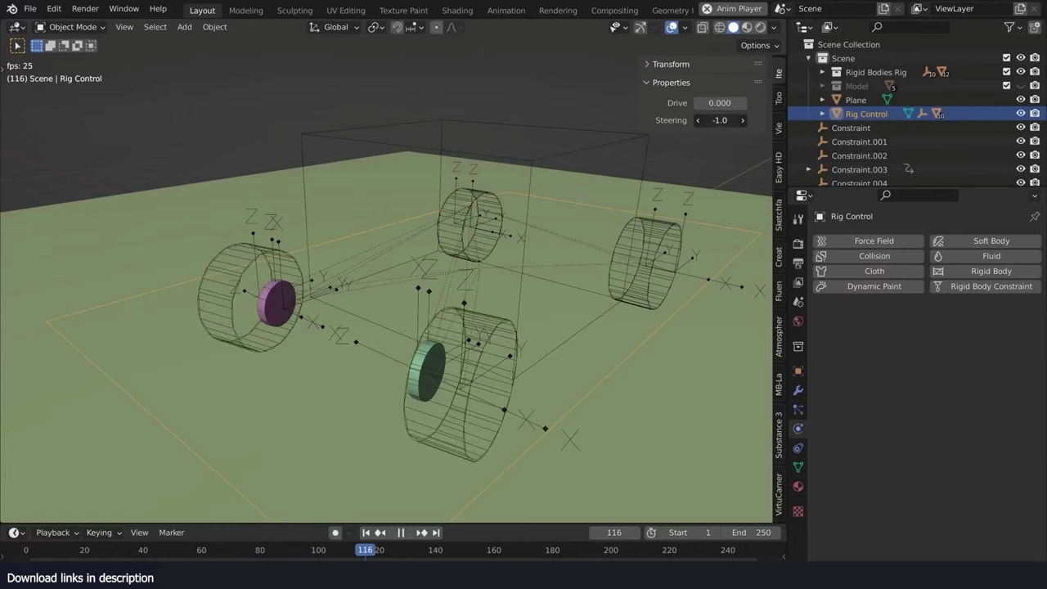